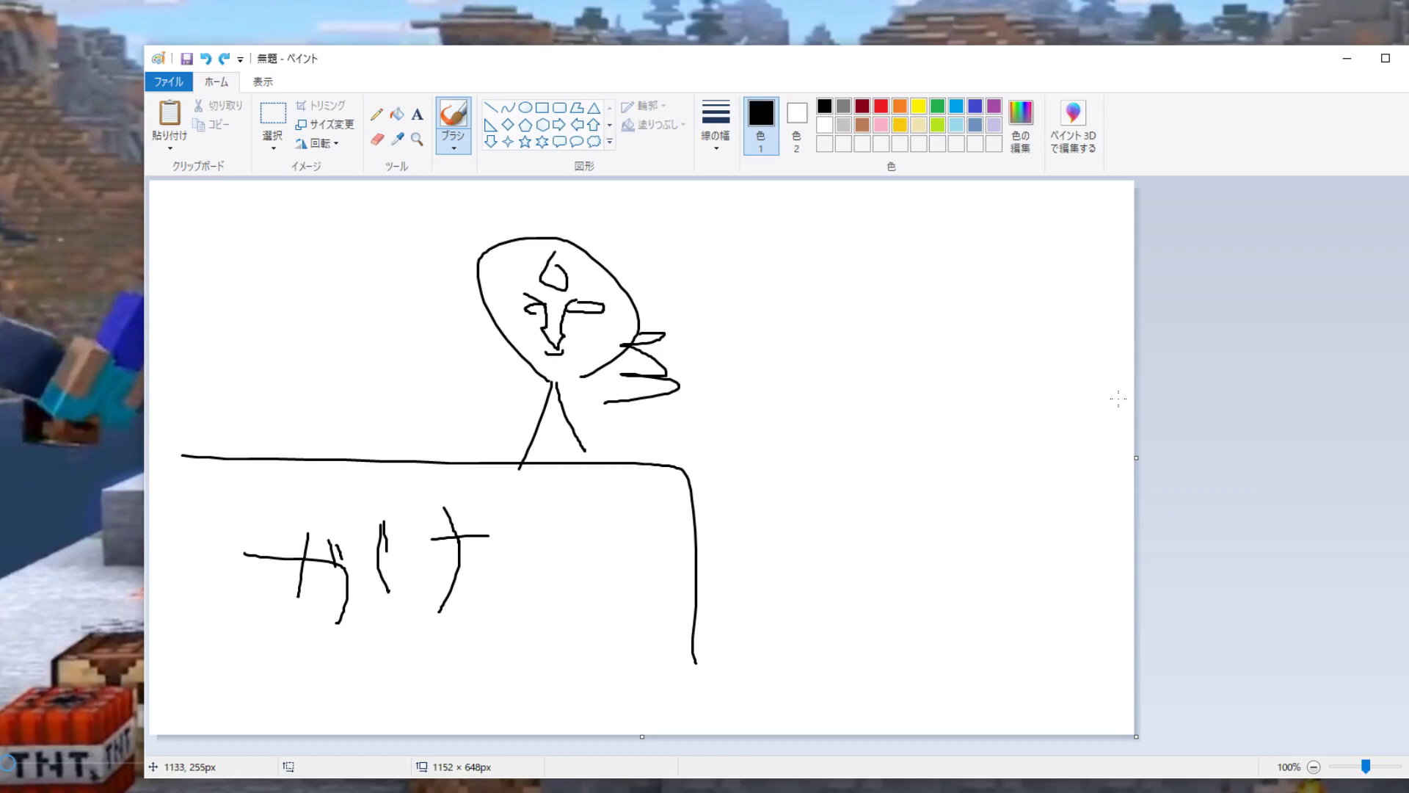
# Draw a long horizontal line across the empty area to the right of the figure and table.
pyautogui.moveTo(1117, 399); pyautogui.dragTo(323, 297)
pyautogui.moveTo(1405, 425); pyautogui.dragTo(1031, 413)
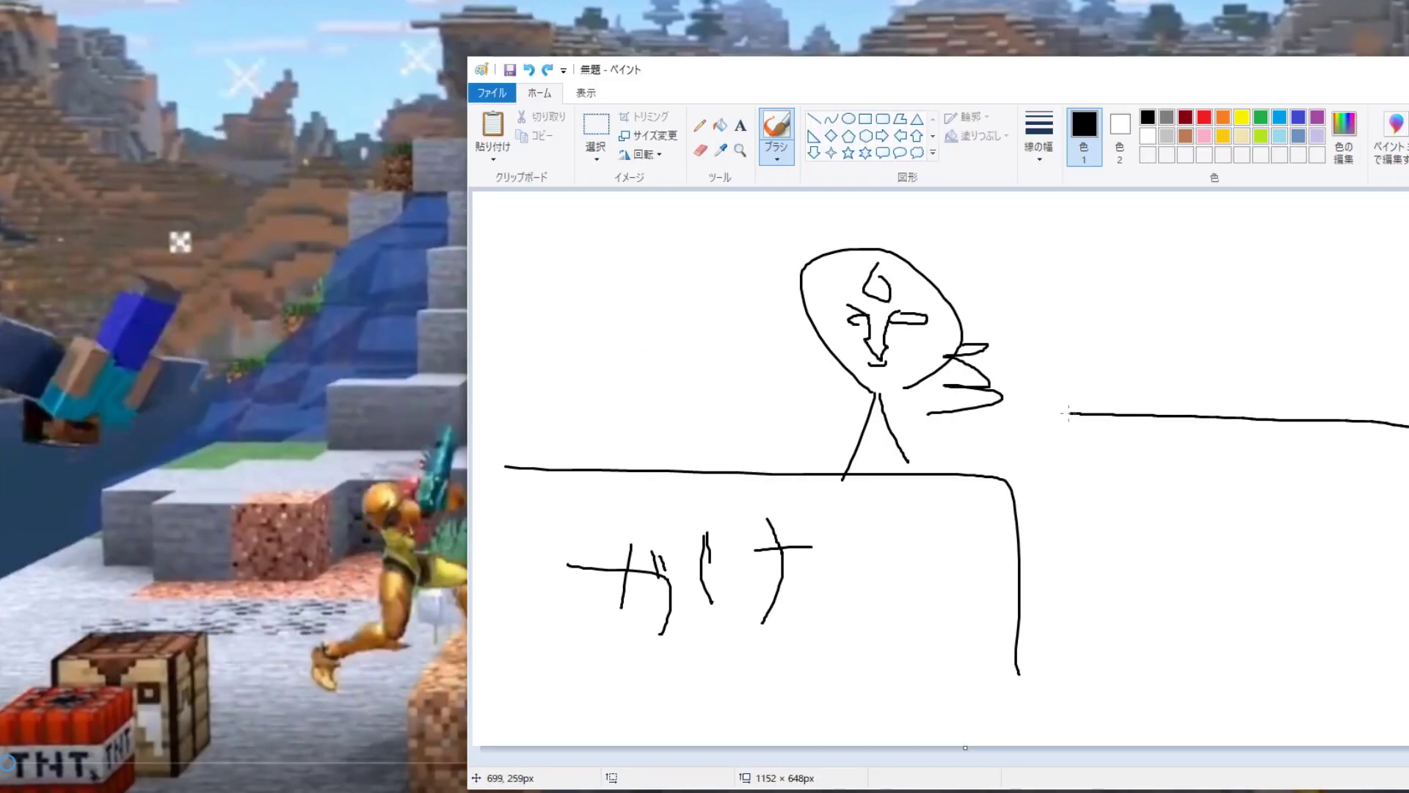
pyautogui.moveTo(1042, 483)
pyautogui.mouseDown()
pyautogui.moveTo(967, 311)
pyautogui.moveTo(996, 498)
pyautogui.mouseUp()
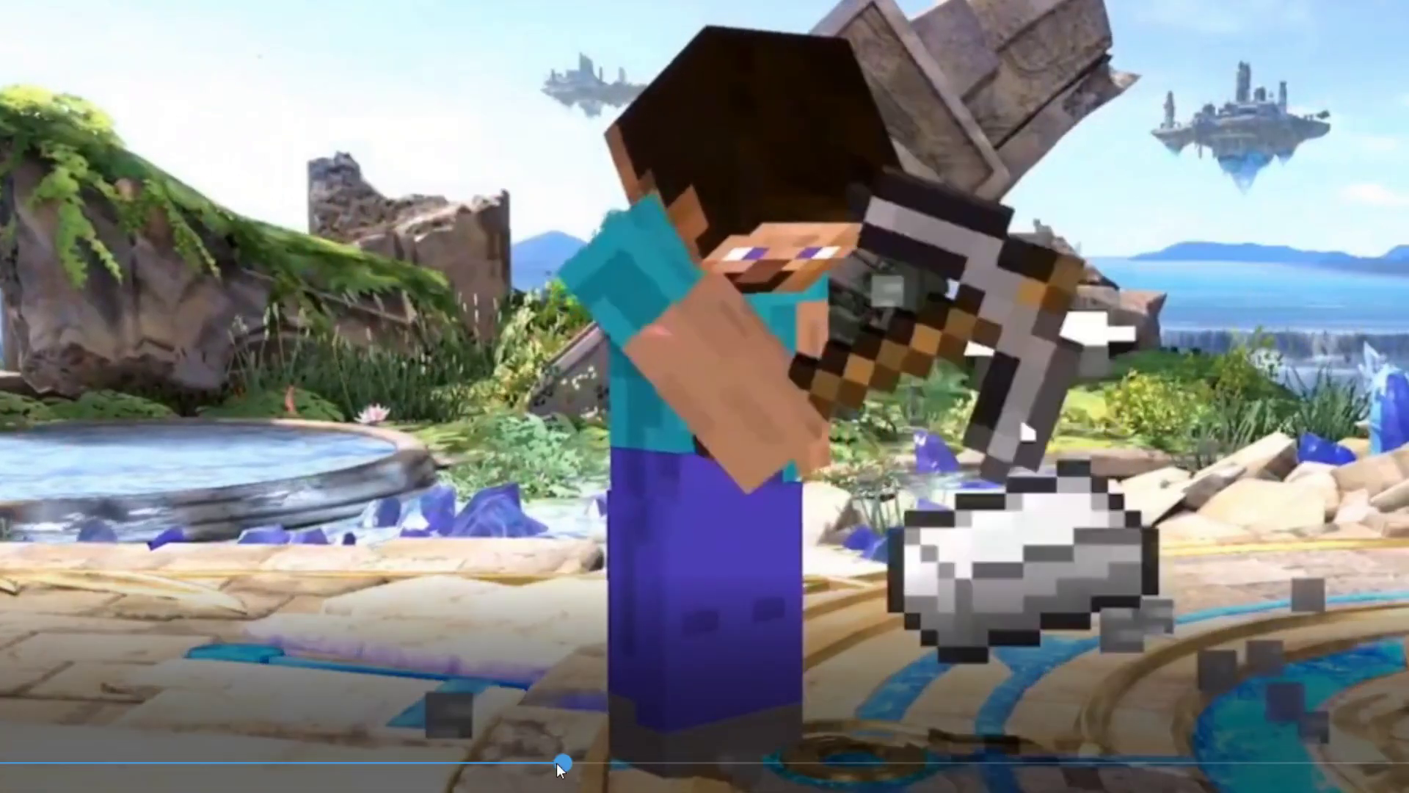
# Rewind the video to the creeper scene, play it, and pause at the explosion behind the character eating meat.
pyautogui.moveTo(564, 763); pyautogui.dragTo(383, 764)
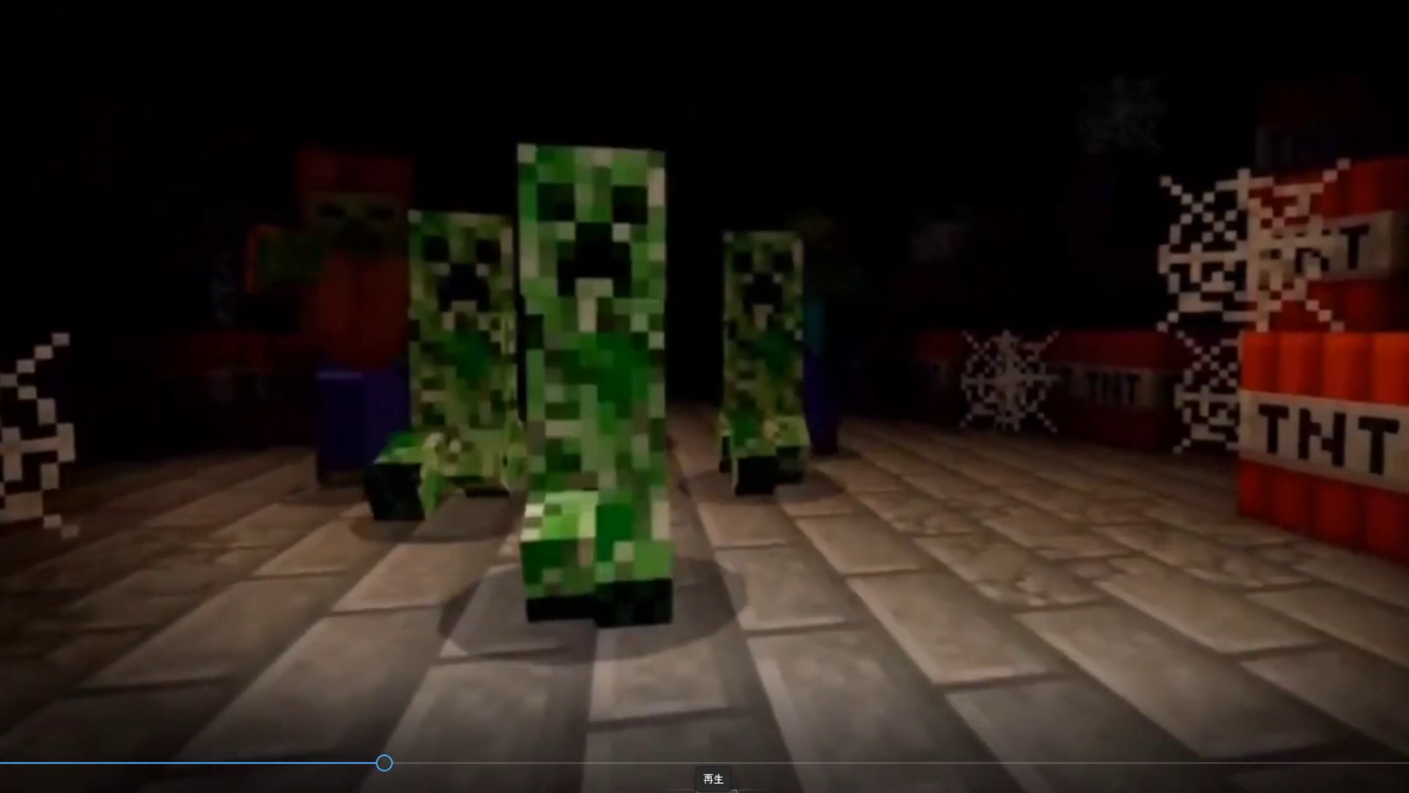
pyautogui.click(713, 790)
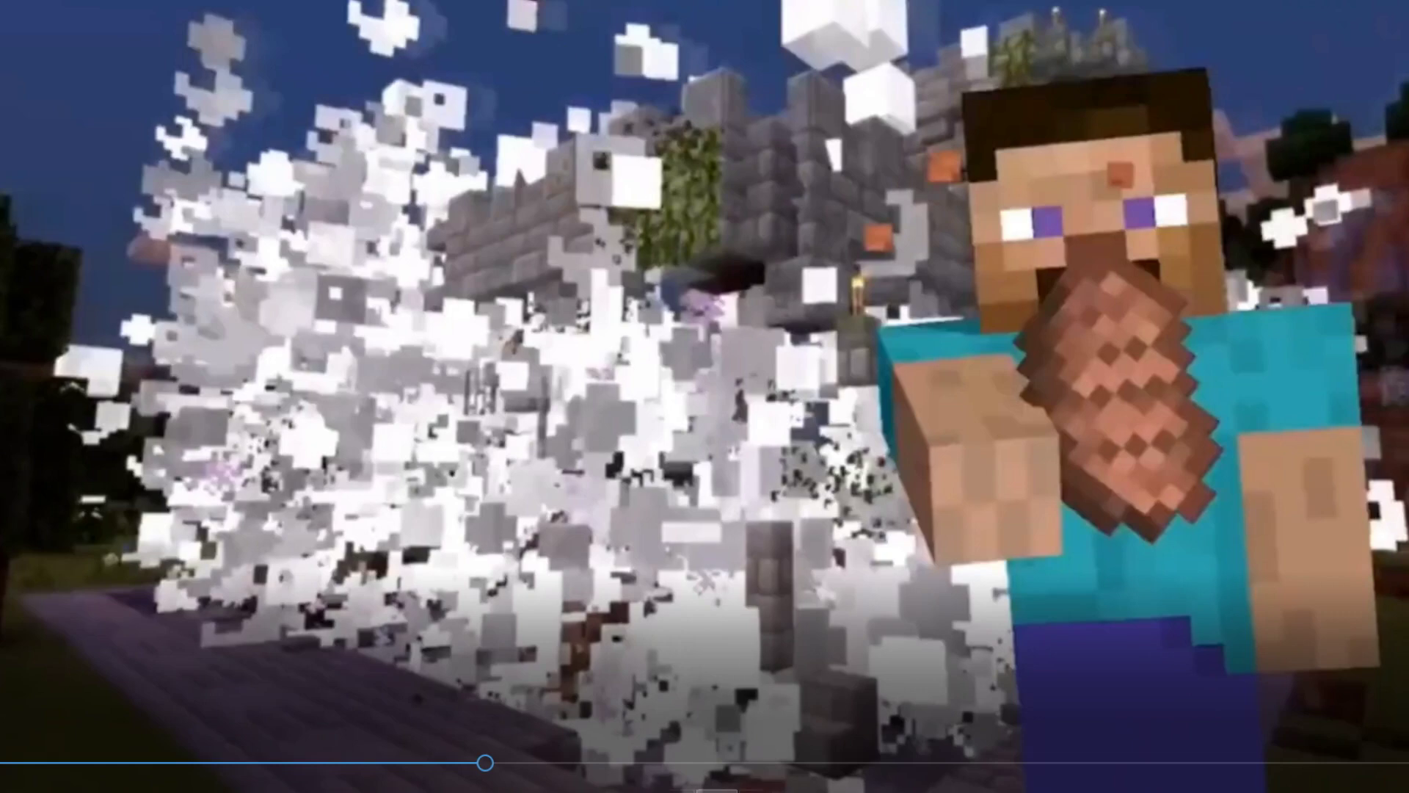
pyautogui.click(709, 788)
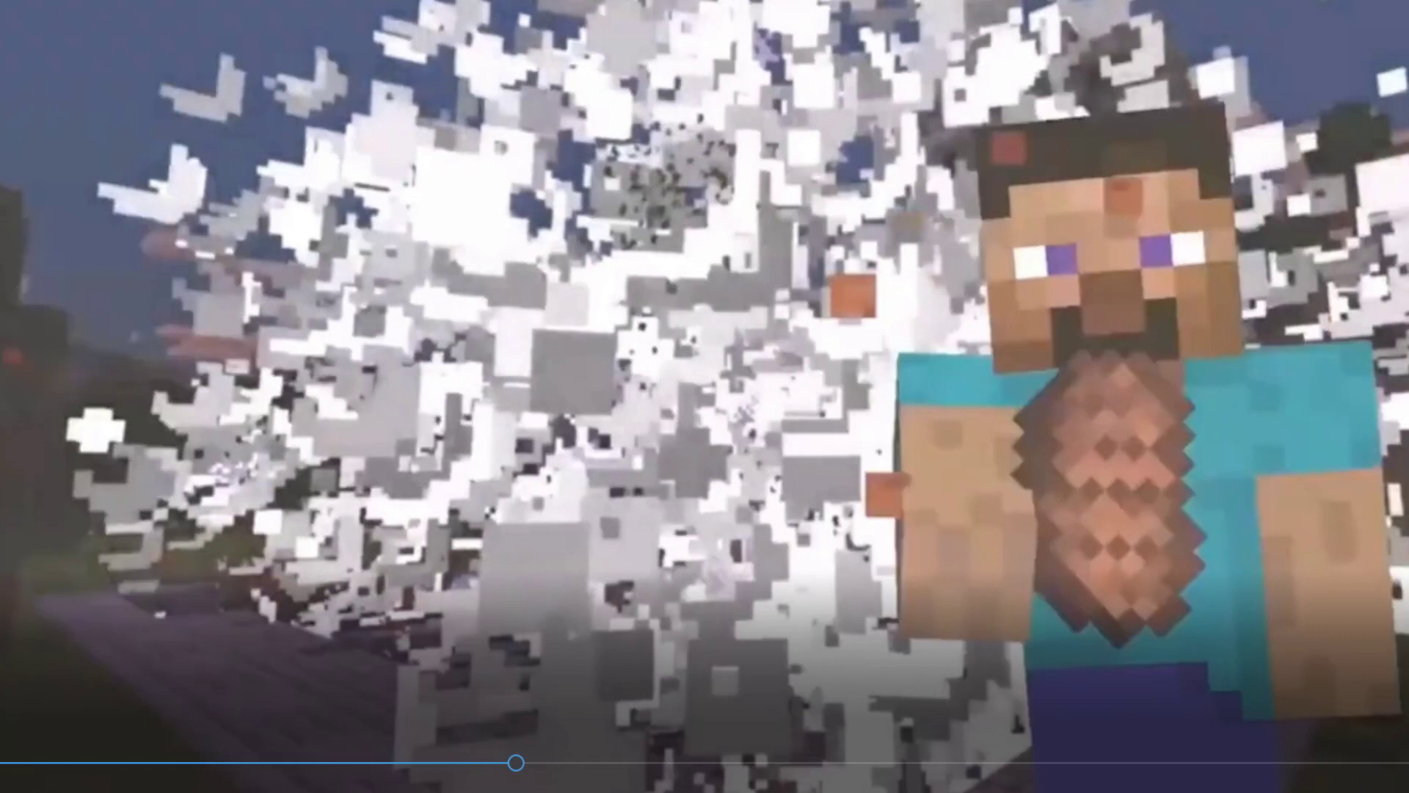
# Switch to Paint and sketch a black house outline with walls, a floor line and a large triangular roof.
pyautogui.hotkey('alt', 'Tab')
pyautogui.moveTo(378, 446); pyautogui.dragTo(348, 667)
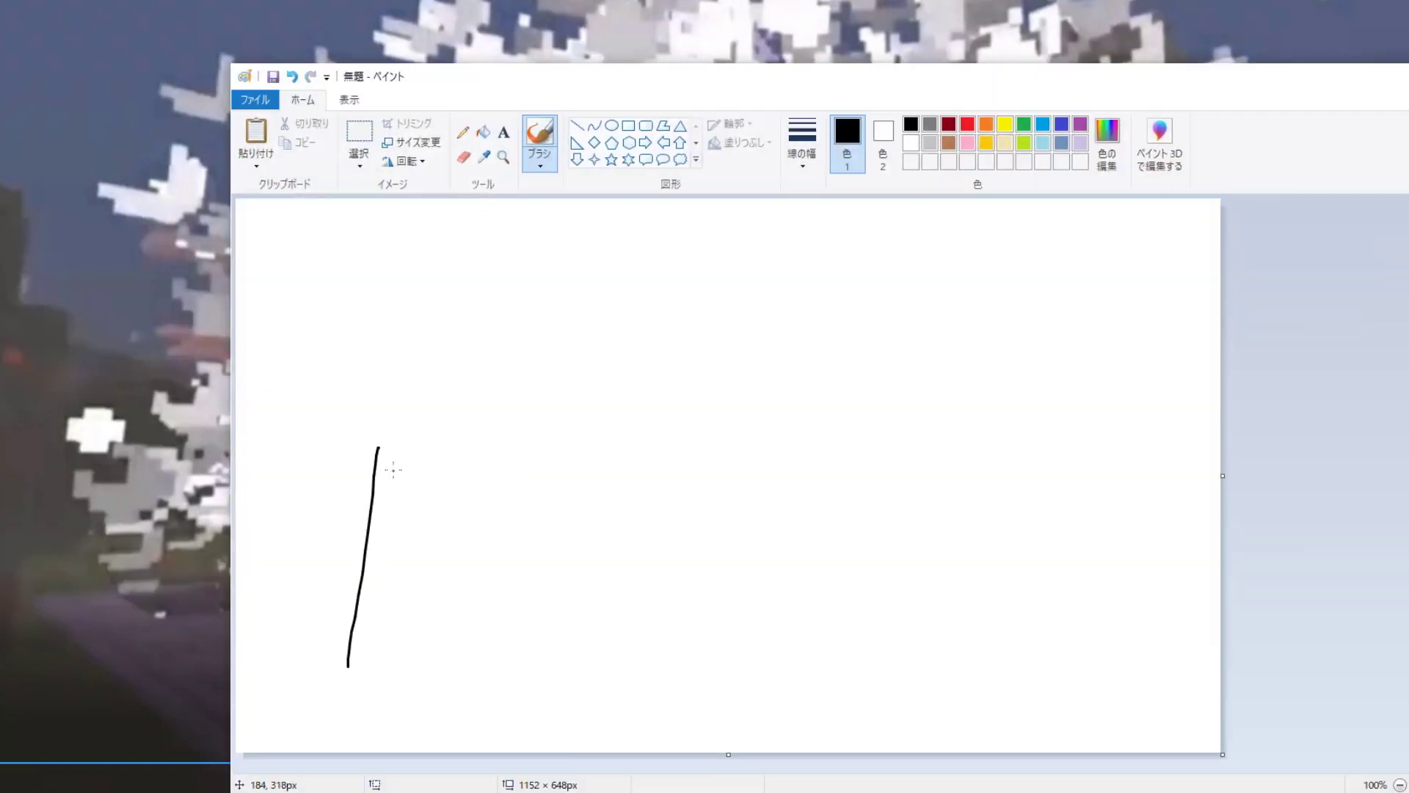
pyautogui.moveTo(394, 469)
pyautogui.mouseDown()
pyautogui.moveTo(650, 548)
pyautogui.moveTo(566, 712)
pyautogui.mouseUp()
pyautogui.moveTo(457, 656); pyautogui.dragTo(499, 671)
pyautogui.moveTo(407, 644); pyautogui.dragTo(663, 653)
pyautogui.moveTo(453, 479)
pyautogui.mouseDown()
pyautogui.moveTo(282, 431)
pyautogui.moveTo(528, 239)
pyautogui.moveTo(683, 374)
pyautogui.moveTo(693, 479)
pyautogui.moveTo(572, 482)
pyautogui.mouseUp()
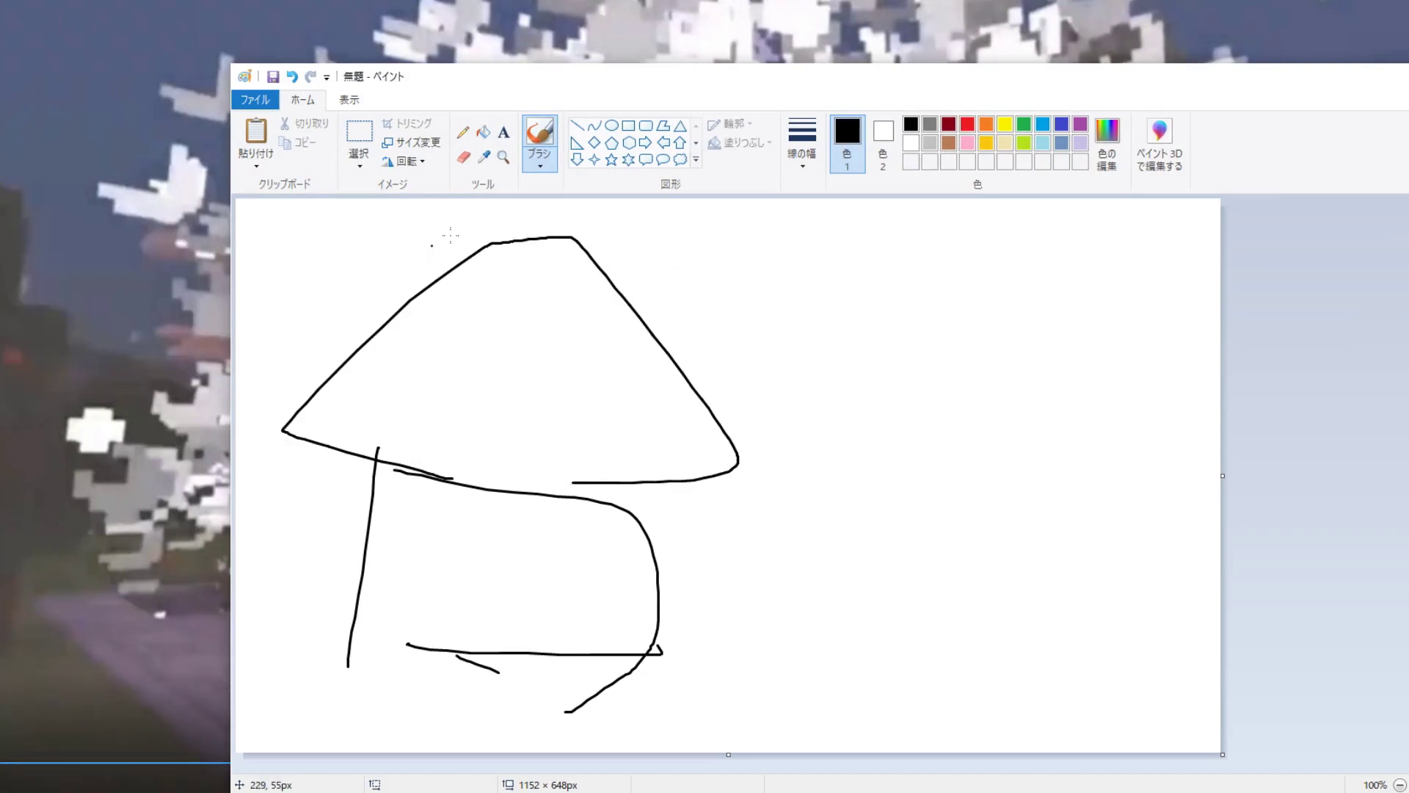
# Draw zigzag cracks through the roof and an angry figure inside the house, with small purple marks near its hand.
pyautogui.moveTo(439, 273)
pyautogui.mouseDown()
pyautogui.moveTo(505, 332)
pyautogui.moveTo(499, 536)
pyautogui.moveTo(582, 339)
pyautogui.mouseUp()
pyautogui.moveTo(496, 610)
pyautogui.mouseDown()
pyautogui.moveTo(514, 633)
pyautogui.moveTo(448, 587)
pyautogui.moveTo(533, 585)
pyautogui.mouseUp()
pyautogui.moveTo(458, 538)
pyautogui.mouseDown()
pyautogui.moveTo(486, 545)
pyautogui.moveTo(503, 529)
pyautogui.moveTo(484, 568)
pyautogui.moveTo(510, 585)
pyautogui.moveTo(509, 567)
pyautogui.moveTo(463, 549)
pyautogui.moveTo(478, 565)
pyautogui.moveTo(515, 545)
pyautogui.moveTo(495, 584)
pyautogui.moveTo(604, 566)
pyautogui.moveTo(534, 595)
pyautogui.mouseUp()
pyautogui.moveTo(439, 573)
pyautogui.mouseDown()
pyautogui.moveTo(441, 493)
pyautogui.moveTo(397, 527)
pyautogui.moveTo(469, 594)
pyautogui.mouseUp()
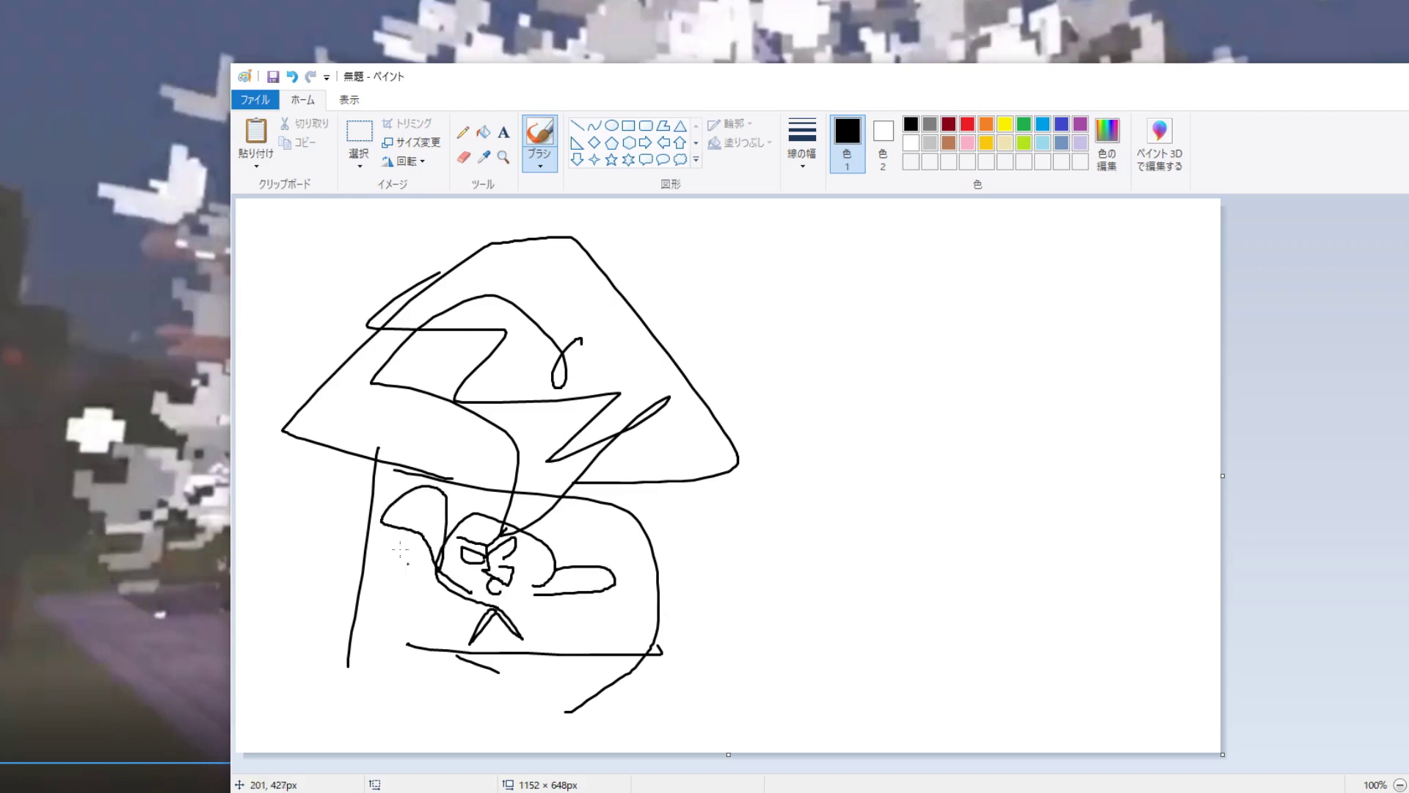
pyautogui.moveTo(387, 561)
pyautogui.mouseDown()
pyautogui.moveTo(421, 581)
pyautogui.moveTo(409, 555)
pyautogui.moveTo(470, 512)
pyautogui.mouseUp()
pyautogui.click(1082, 124)
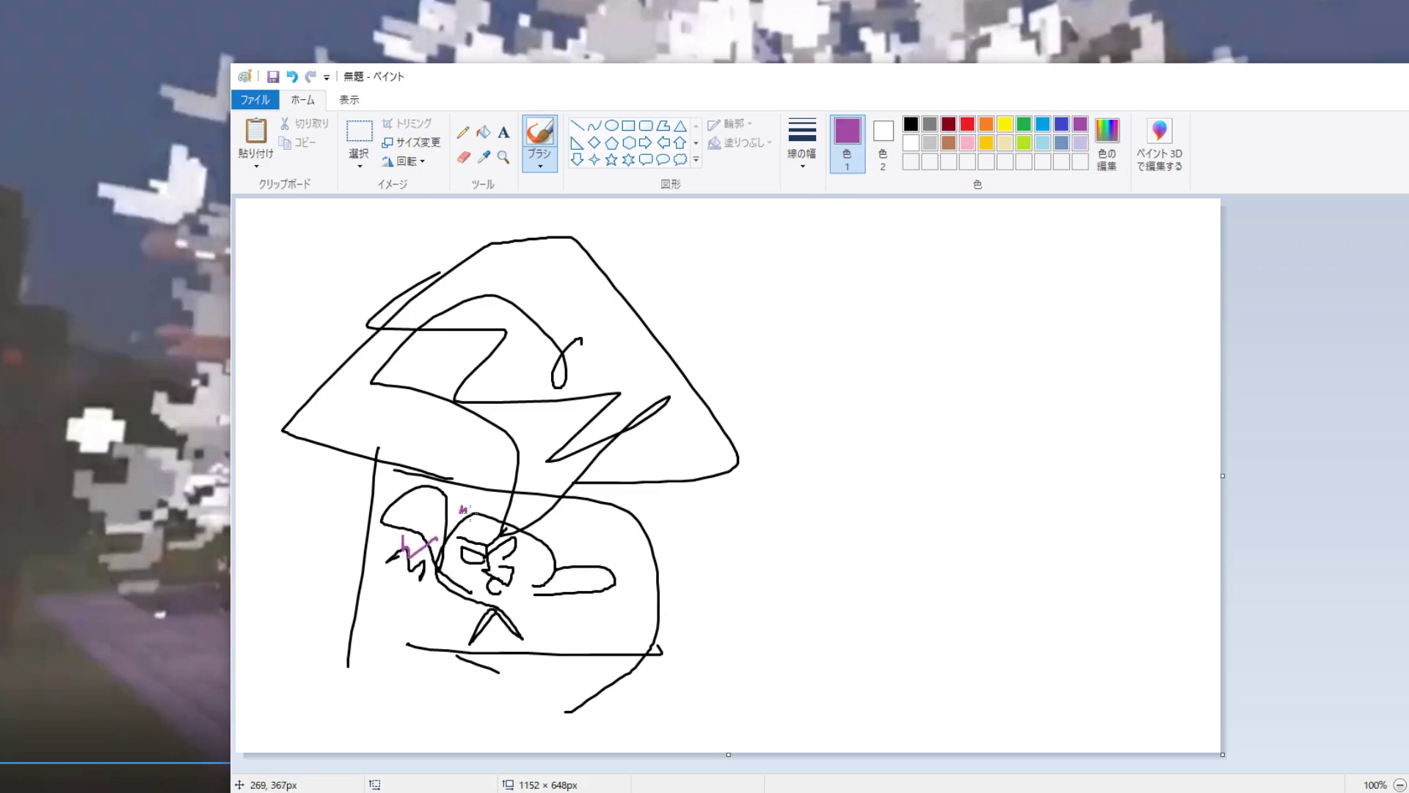
# In black, draw a second large-headed character beside the house with dash eyes, a line body and a raised arm holding an object.
pyautogui.click(911, 124)
pyautogui.moveTo(922, 521); pyautogui.dragTo(1055, 509)
pyautogui.moveTo(918, 397); pyautogui.dragTo(941, 395)
pyautogui.moveTo(982, 397); pyautogui.dragTo(1019, 397)
pyautogui.moveTo(954, 443); pyautogui.dragTo(946, 455)
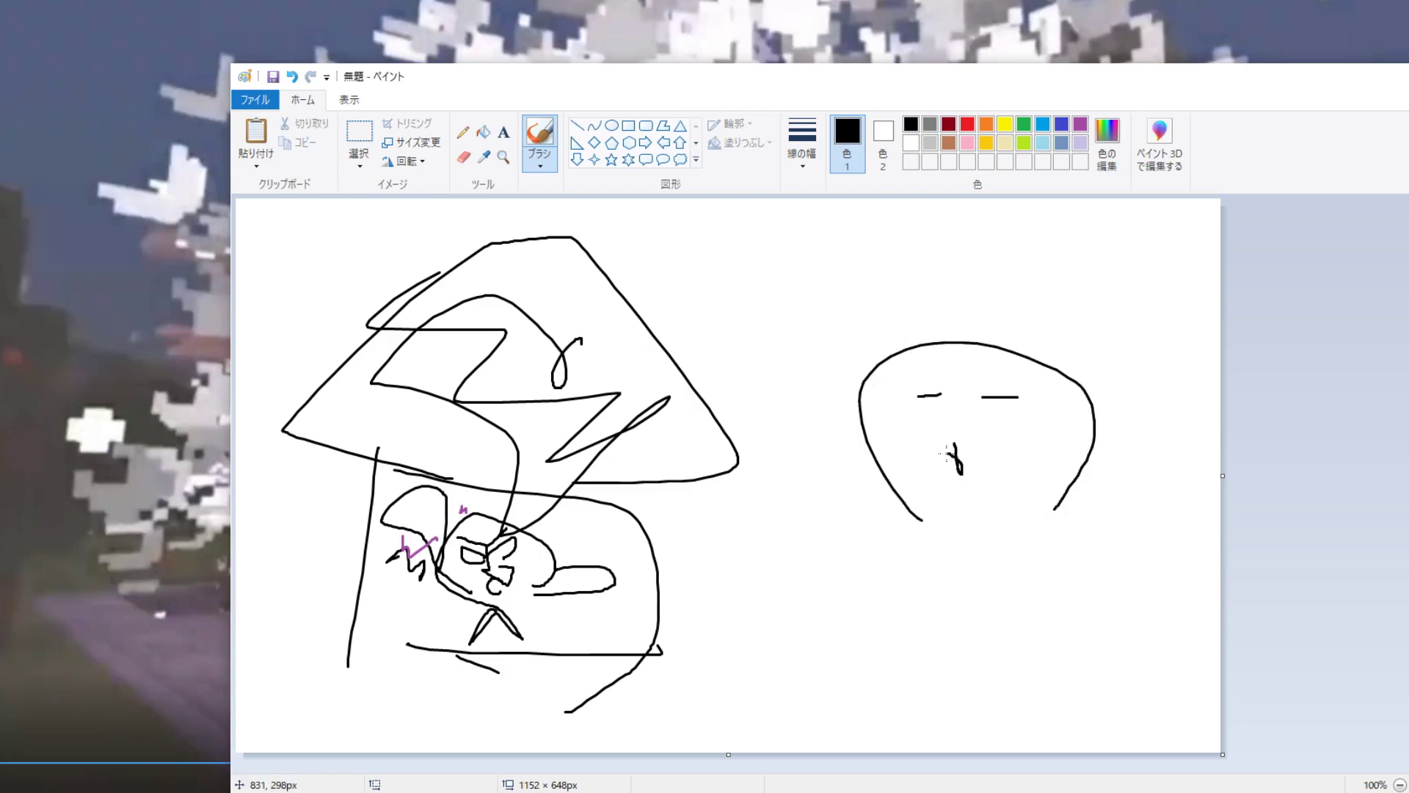
pyautogui.moveTo(951, 508); pyautogui.dragTo(951, 732)
pyautogui.moveTo(971, 555)
pyautogui.mouseDown()
pyautogui.moveTo(967, 680)
pyautogui.moveTo(866, 461)
pyautogui.moveTo(885, 502)
pyautogui.mouseUp()
pyautogui.moveTo(842, 456)
pyautogui.mouseDown()
pyautogui.moveTo(817, 424)
pyautogui.moveTo(860, 433)
pyautogui.moveTo(853, 402)
pyautogui.mouseUp()
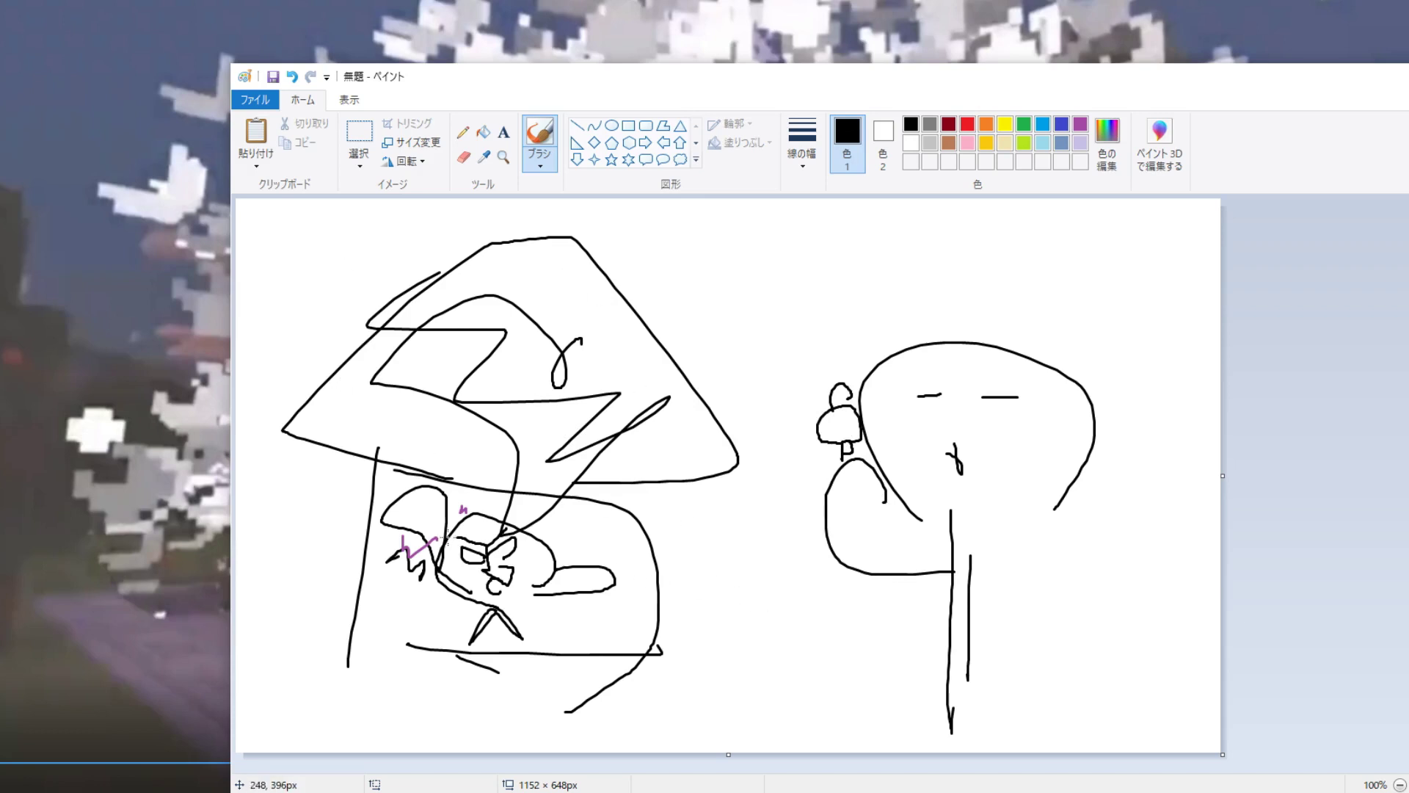
# Draw a long line from the figure in the house up past the second character, plus strokes across the middle.
pyautogui.moveTo(408, 586)
pyautogui.mouseDown()
pyautogui.moveTo(441, 549)
pyautogui.moveTo(1311, 487)
pyautogui.mouseUp()
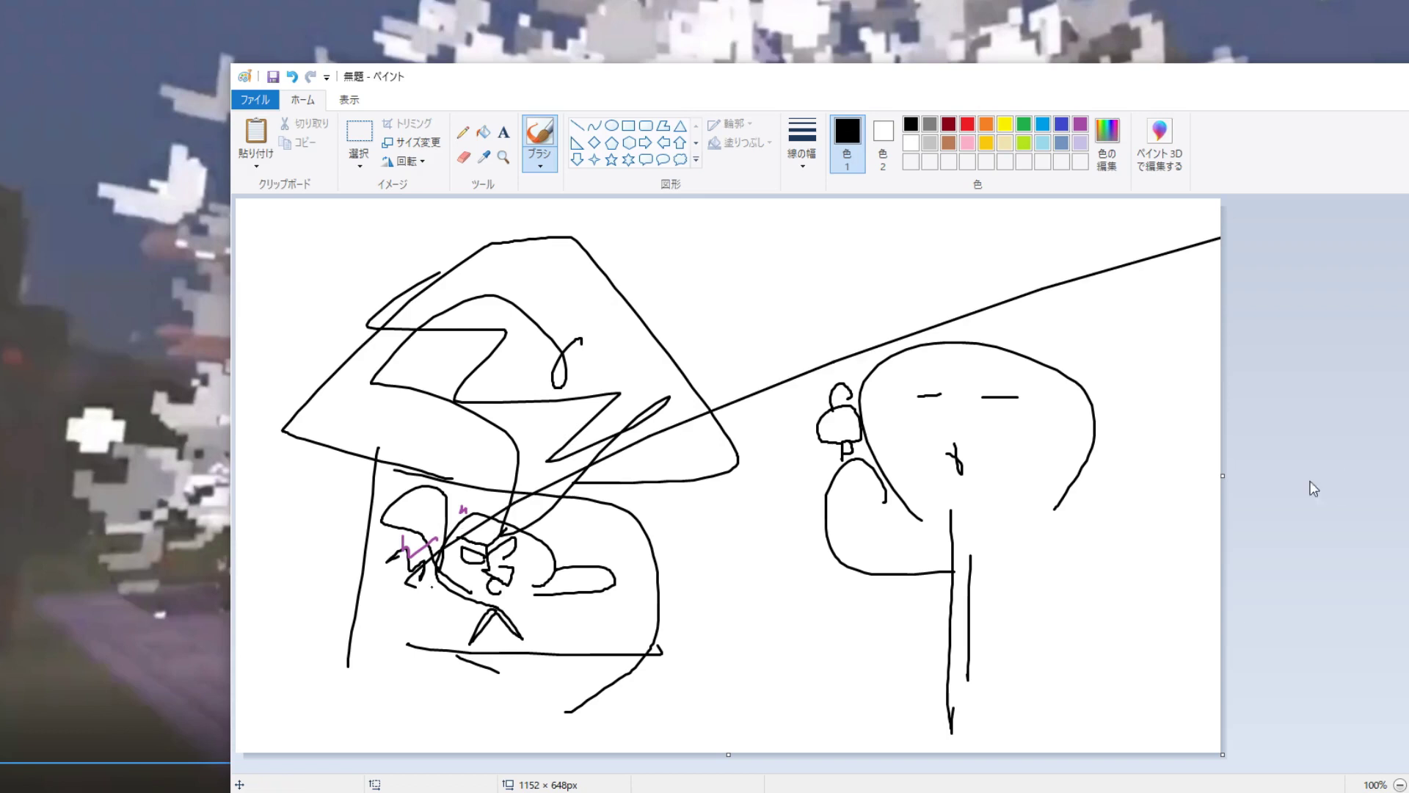
pyautogui.moveTo(697, 586)
pyautogui.mouseDown()
pyautogui.moveTo(668, 559)
pyautogui.moveTo(983, 452)
pyautogui.mouseUp()
pyautogui.moveTo(914, 370)
pyautogui.mouseDown()
pyautogui.moveTo(1027, 514)
pyautogui.moveTo(734, 440)
pyautogui.moveTo(774, 555)
pyautogui.mouseUp()
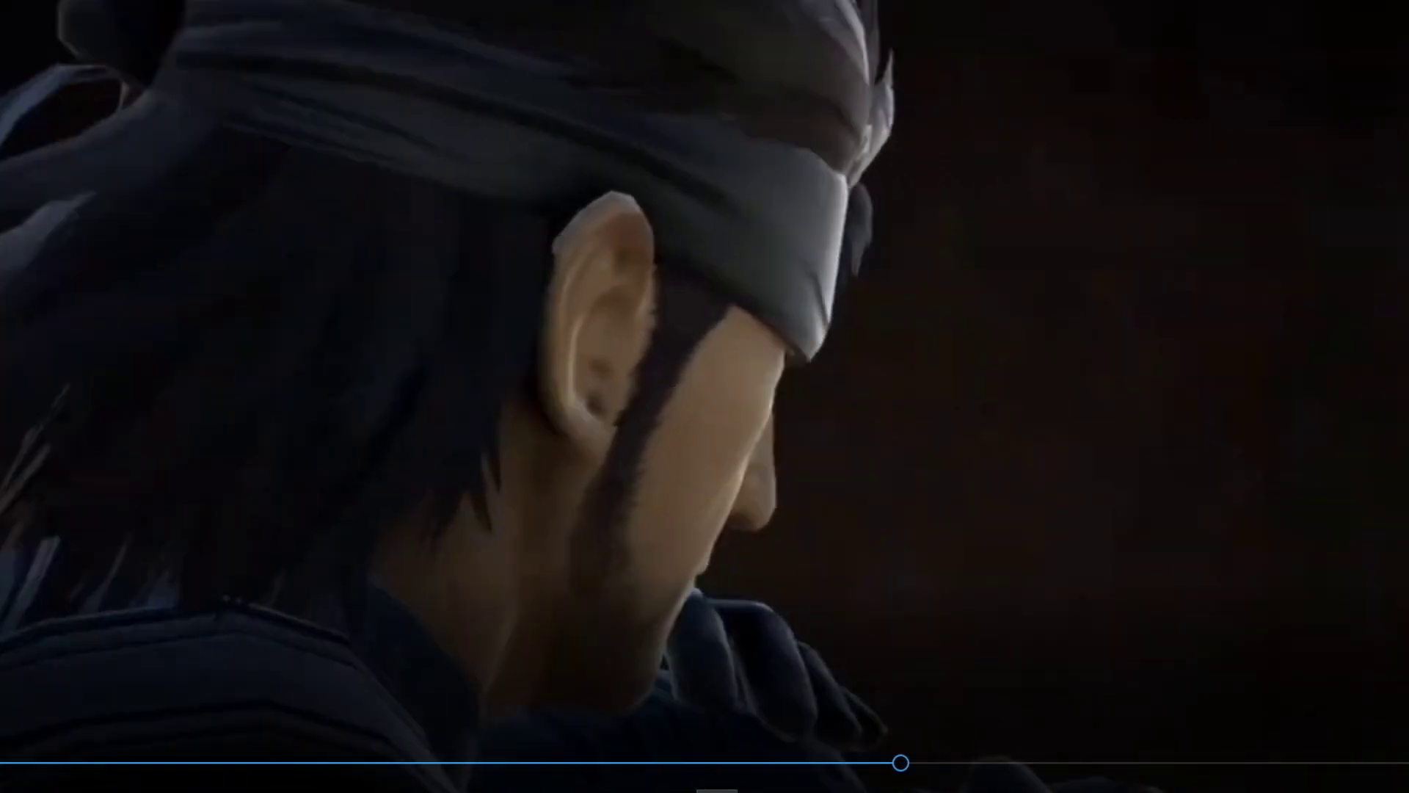
# Rewind the video slightly, then draw a frowning, hunched character with round eyes on a blank Paint canvas.
pyautogui.moveTo(903, 762); pyautogui.dragTo(875, 762)
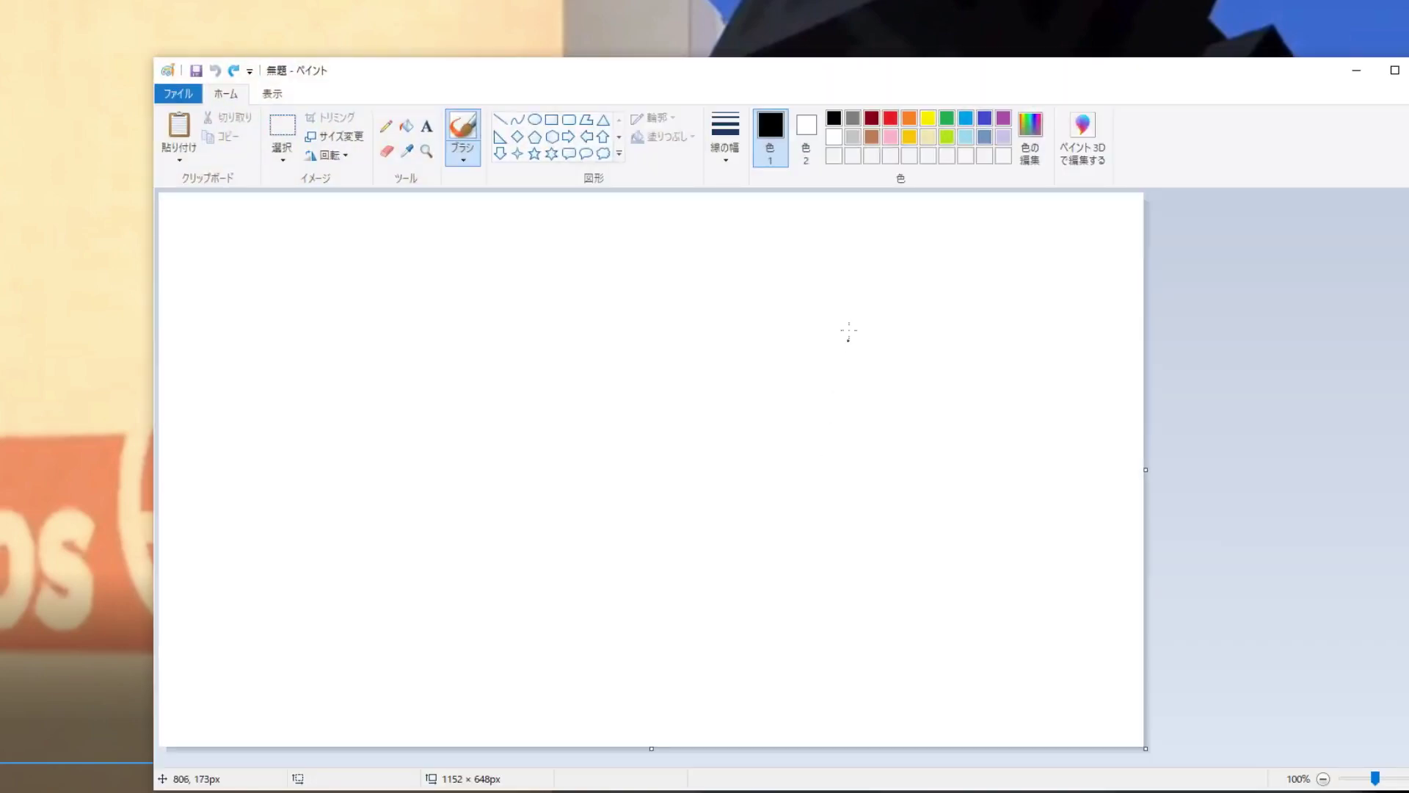
pyautogui.moveTo(837, 276)
pyautogui.mouseDown()
pyautogui.moveTo(698, 361)
pyautogui.moveTo(816, 325)
pyautogui.mouseUp()
pyautogui.moveTo(851, 449)
pyautogui.mouseDown()
pyautogui.moveTo(921, 727)
pyautogui.moveTo(910, 397)
pyautogui.mouseUp()
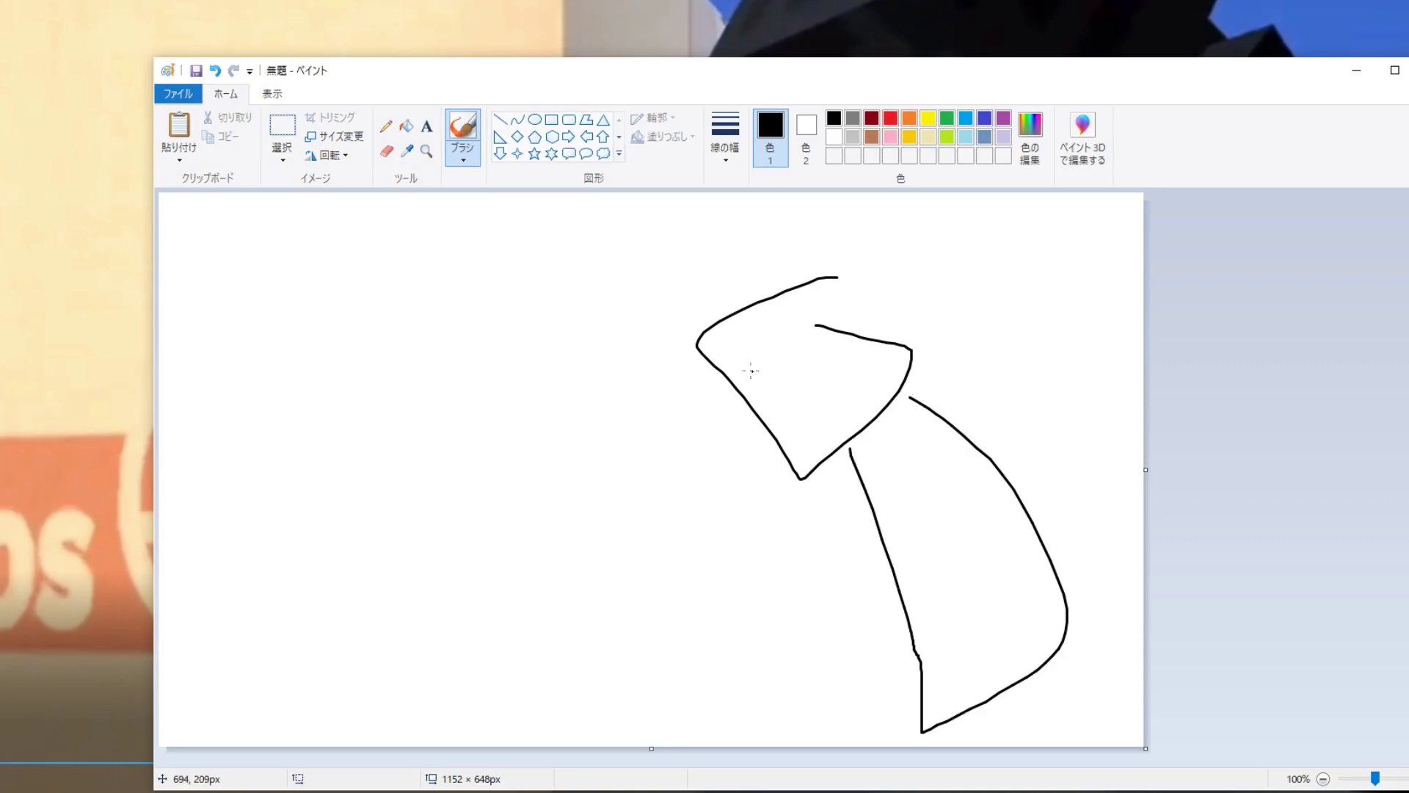
pyautogui.moveTo(800, 339)
pyautogui.mouseDown()
pyautogui.moveTo(782, 393)
pyautogui.moveTo(778, 371)
pyautogui.moveTo(754, 376)
pyautogui.mouseUp()
pyautogui.moveTo(811, 364)
pyautogui.mouseDown()
pyautogui.moveTo(787, 370)
pyautogui.moveTo(797, 378)
pyautogui.mouseUp()
pyautogui.moveTo(768, 438)
pyautogui.mouseDown()
pyautogui.moveTo(808, 425)
pyautogui.moveTo(816, 447)
pyautogui.mouseUp()
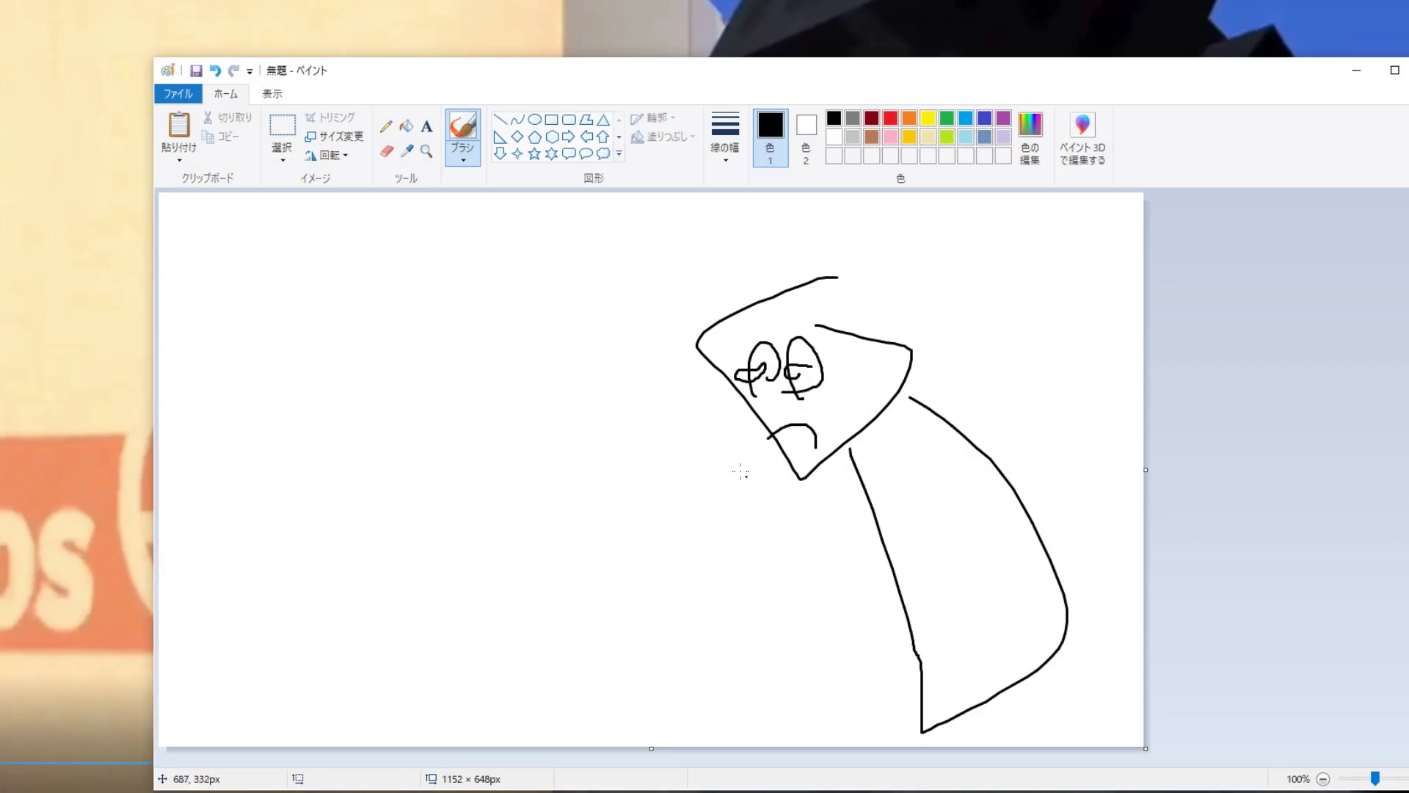
# Draw a table in front of the hunched character with an oval near its corner.
pyautogui.moveTo(421, 491); pyautogui.dragTo(385, 702)
pyautogui.moveTo(427, 537); pyautogui.dragTo(782, 721)
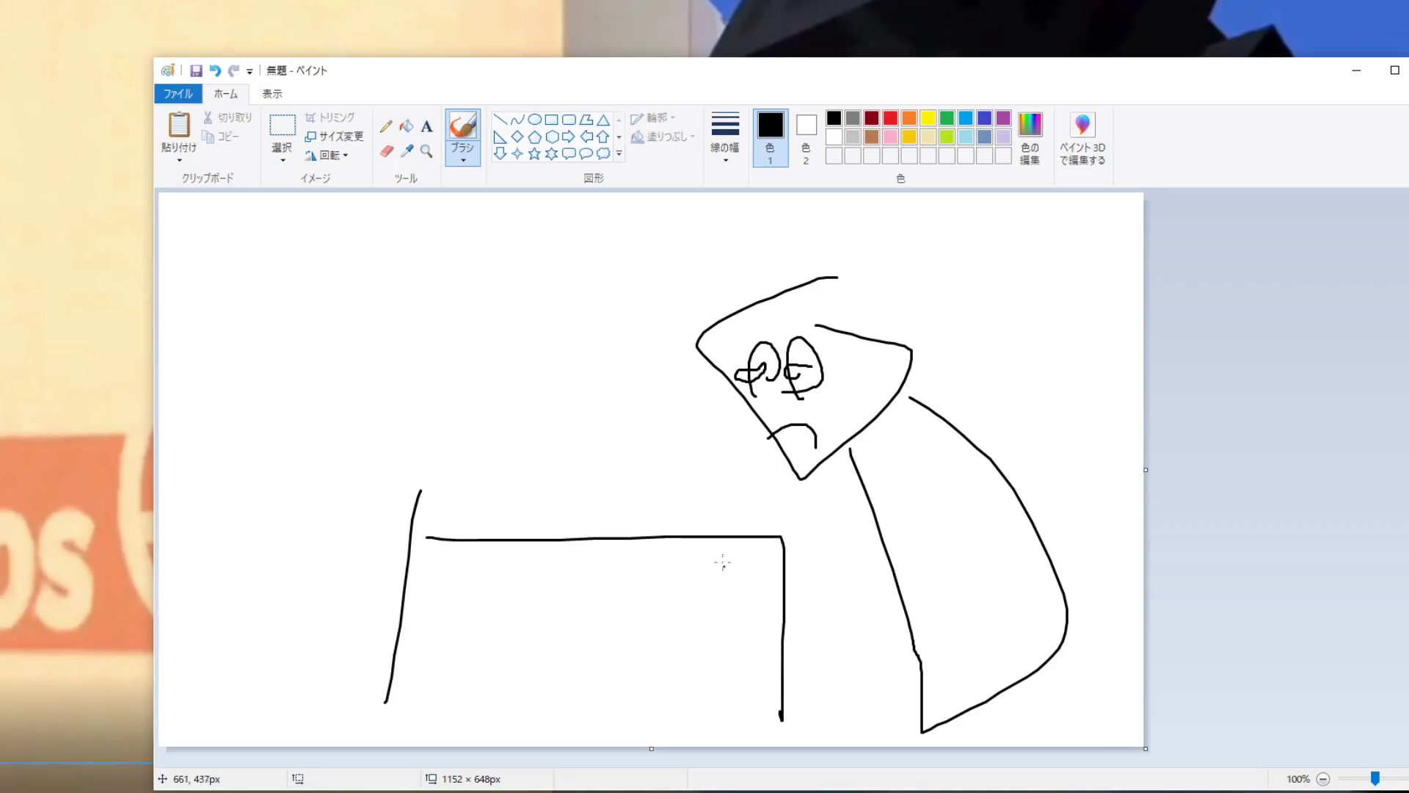
pyautogui.moveTo(723, 563); pyautogui.dragTo(731, 564)
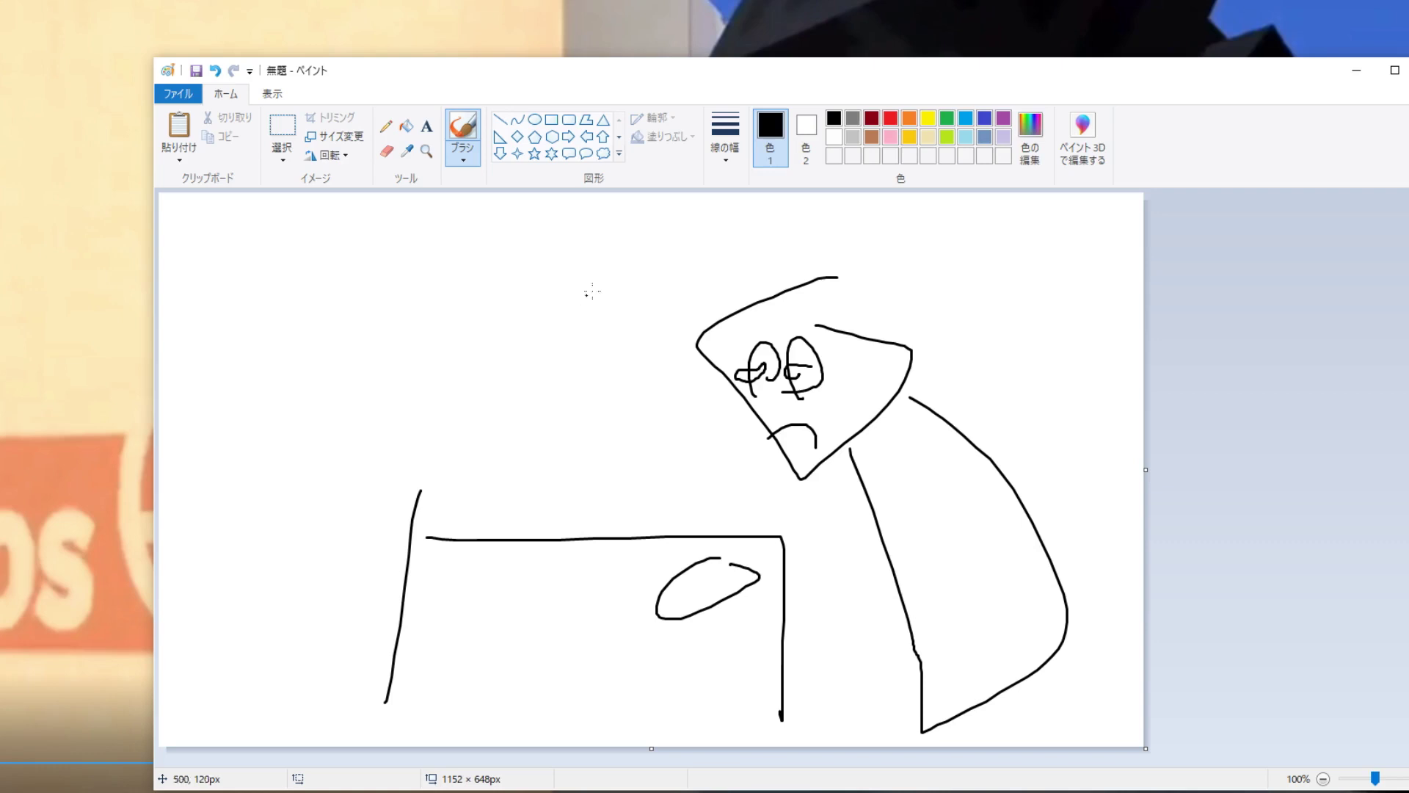
# Draw a large angry figure on the opposite side of the table, with slanted brows, a small mouth and an arm.
pyautogui.moveTo(353, 415)
pyautogui.mouseDown()
pyautogui.moveTo(228, 666)
pyautogui.moveTo(359, 539)
pyautogui.moveTo(363, 631)
pyautogui.moveTo(317, 353)
pyautogui.moveTo(488, 411)
pyautogui.moveTo(360, 402)
pyautogui.mouseUp()
pyautogui.moveTo(403, 200)
pyautogui.mouseDown()
pyautogui.moveTo(454, 286)
pyautogui.moveTo(573, 215)
pyautogui.moveTo(490, 287)
pyautogui.mouseUp()
pyautogui.moveTo(441, 286)
pyautogui.mouseDown()
pyautogui.moveTo(427, 332)
pyautogui.moveTo(394, 328)
pyautogui.moveTo(413, 359)
pyautogui.moveTo(469, 332)
pyautogui.moveTo(460, 283)
pyautogui.moveTo(370, 236)
pyautogui.moveTo(435, 303)
pyautogui.moveTo(532, 284)
pyautogui.moveTo(455, 322)
pyautogui.moveTo(429, 298)
pyautogui.mouseUp()
pyautogui.moveTo(499, 297); pyautogui.dragTo(500, 305)
pyautogui.moveTo(409, 409)
pyautogui.mouseDown()
pyautogui.moveTo(435, 410)
pyautogui.moveTo(415, 391)
pyautogui.mouseUp()
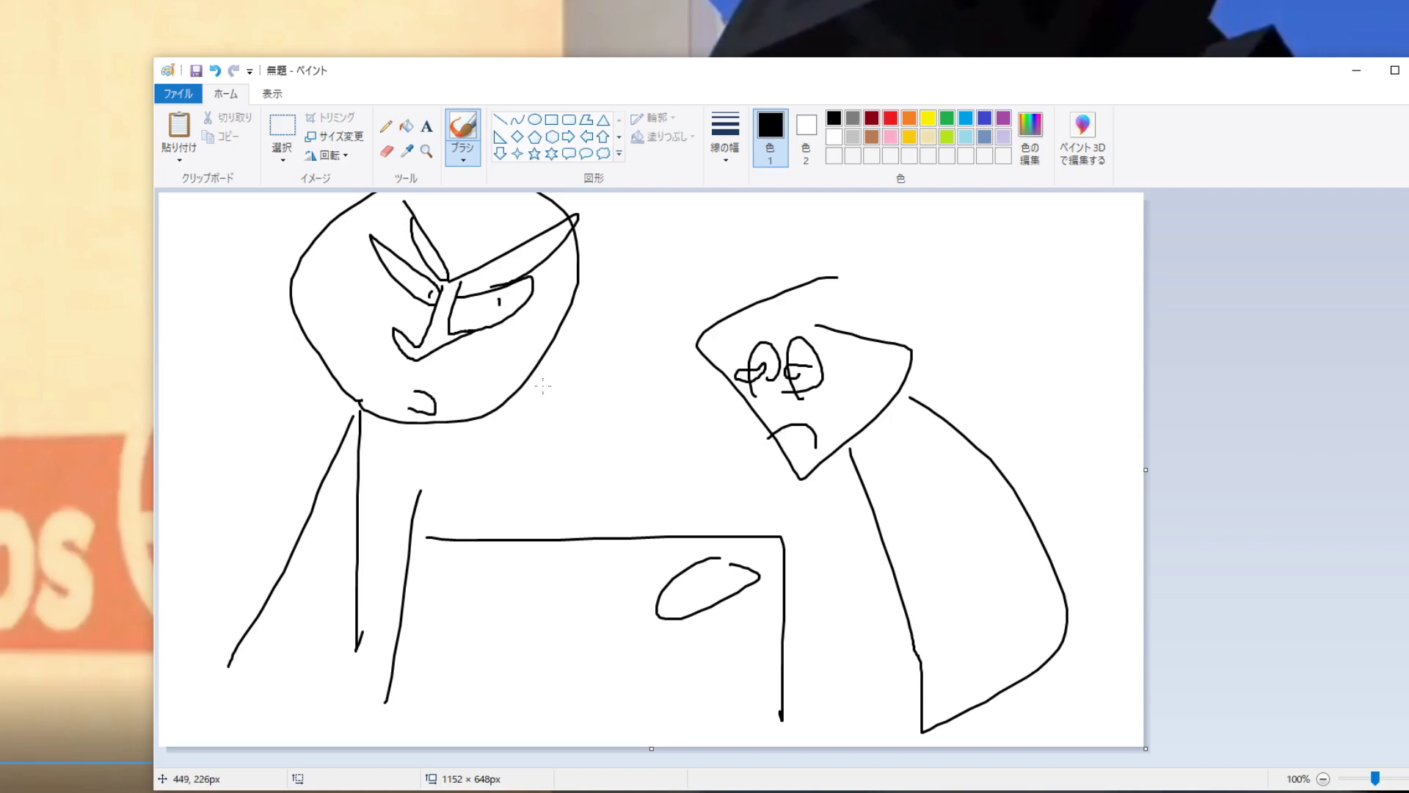
pyautogui.moveTo(521, 402)
pyautogui.mouseDown()
pyautogui.moveTo(522, 540)
pyautogui.moveTo(493, 552)
pyautogui.mouseUp()
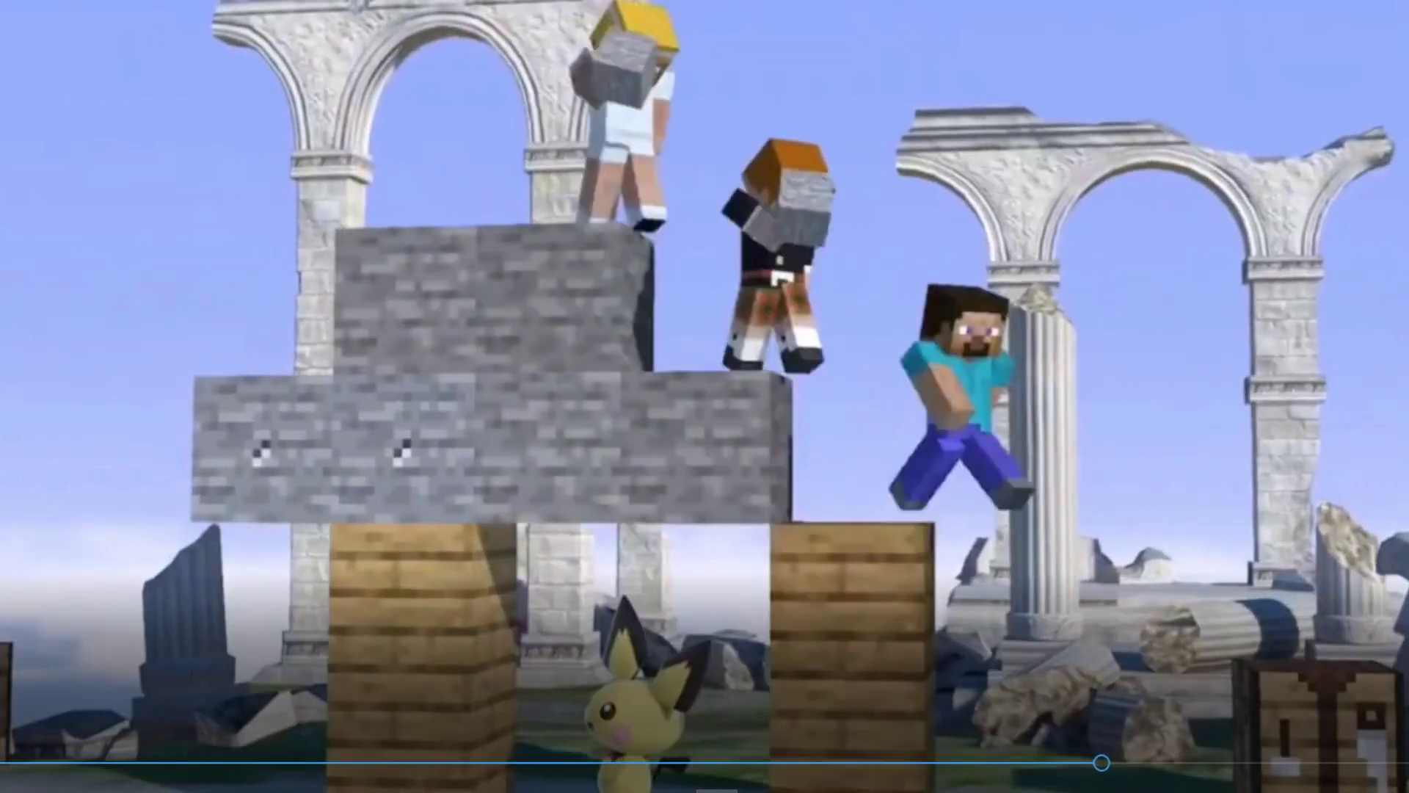
# Seek the video back to the block-tower scene, then draw a leaning stack of four blocks topped by a face in Paint.
pyautogui.click(1081, 764)
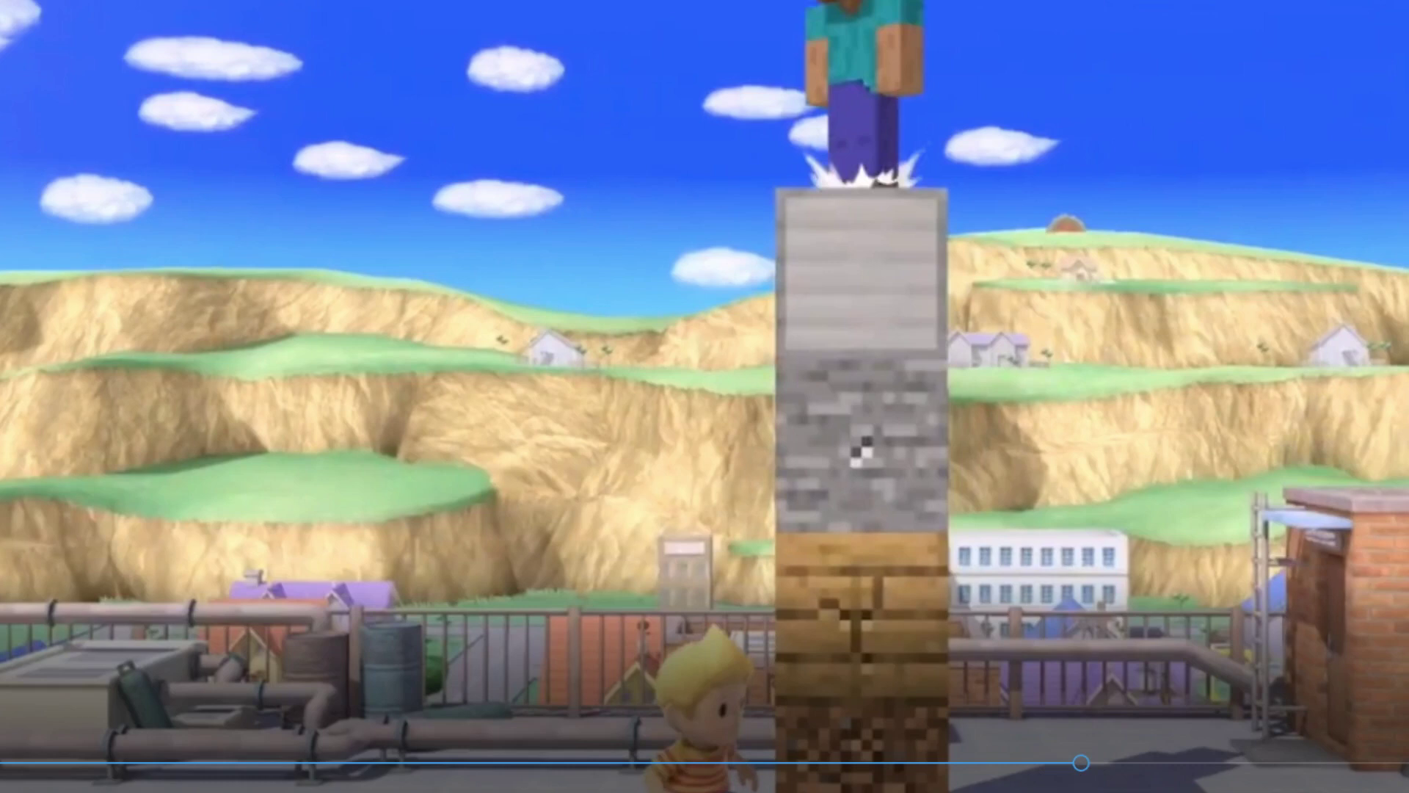
pyautogui.hotkey('alt', 'Tab')
pyautogui.moveTo(815, 654)
pyautogui.mouseDown()
pyautogui.moveTo(802, 708)
pyautogui.moveTo(926, 710)
pyautogui.moveTo(894, 734)
pyautogui.moveTo(866, 543)
pyautogui.moveTo(933, 670)
pyautogui.mouseUp()
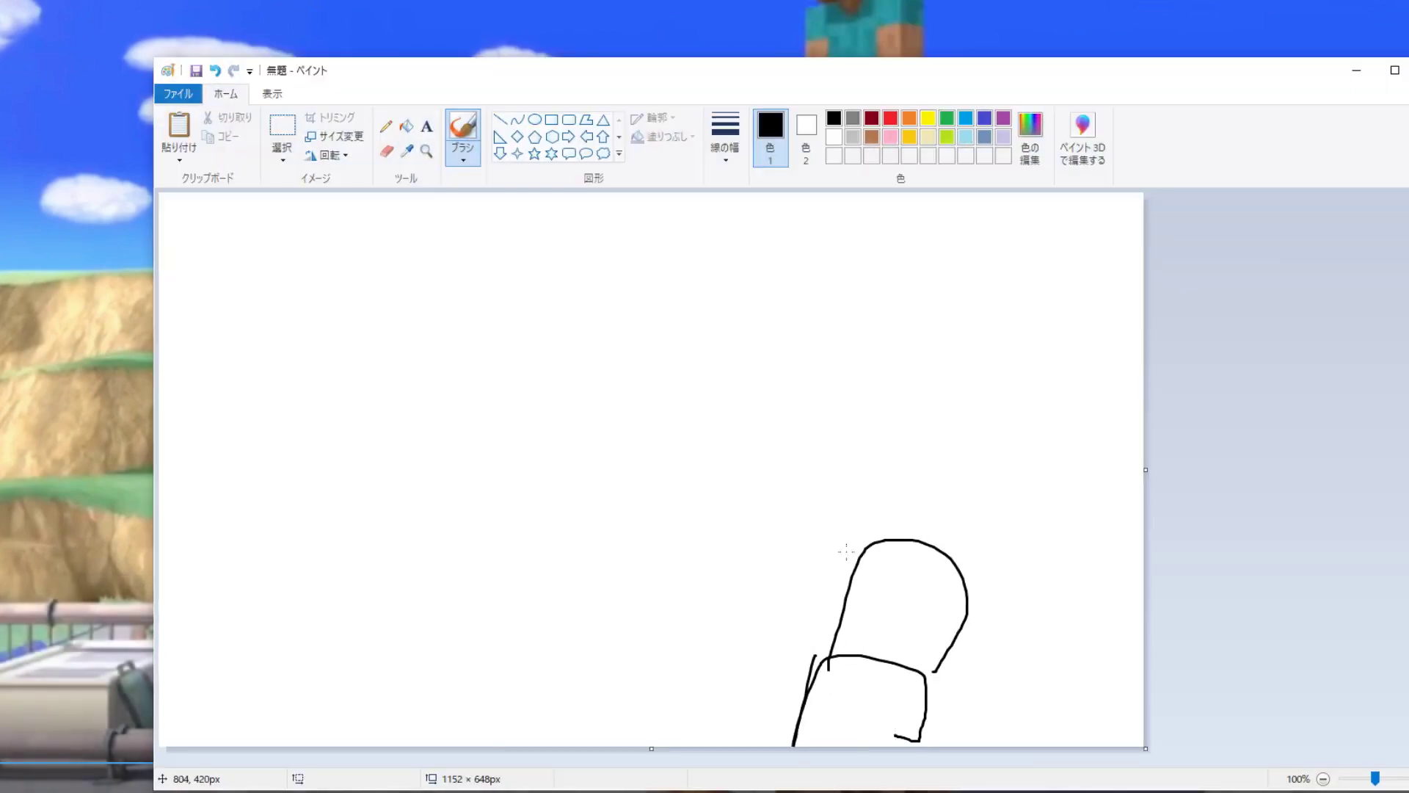
pyautogui.moveTo(851, 544)
pyautogui.mouseDown()
pyautogui.moveTo(877, 450)
pyautogui.moveTo(987, 534)
pyautogui.mouseUp()
pyautogui.moveTo(889, 428)
pyautogui.mouseDown()
pyautogui.moveTo(917, 334)
pyautogui.moveTo(971, 308)
pyautogui.moveTo(1021, 334)
pyautogui.moveTo(1007, 439)
pyautogui.moveTo(982, 458)
pyautogui.mouseUp()
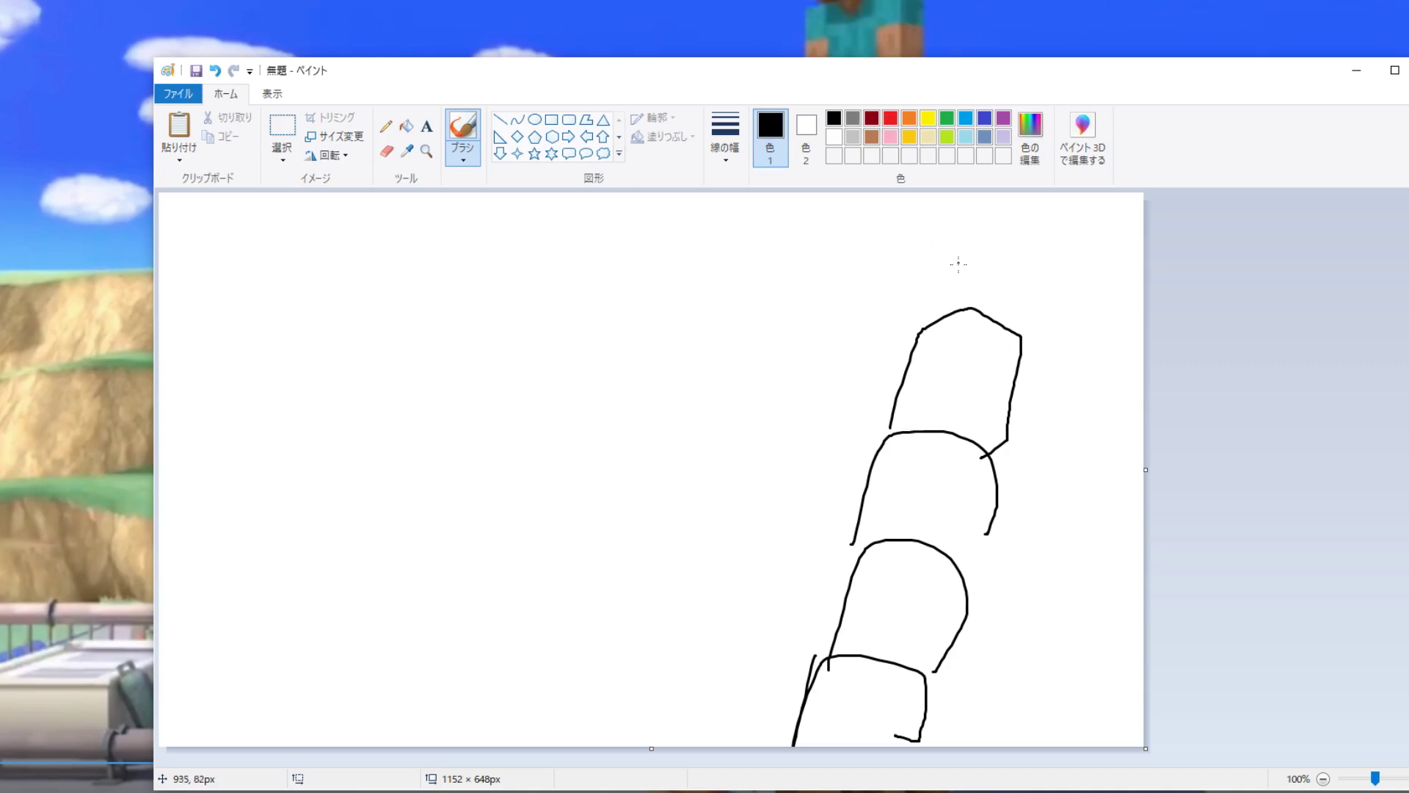
pyautogui.moveTo(944, 207)
pyautogui.mouseDown()
pyautogui.moveTo(926, 245)
pyautogui.moveTo(1042, 300)
pyautogui.moveTo(1037, 230)
pyautogui.moveTo(988, 208)
pyautogui.moveTo(988, 245)
pyautogui.moveTo(1017, 251)
pyautogui.moveTo(1009, 278)
pyautogui.mouseUp()
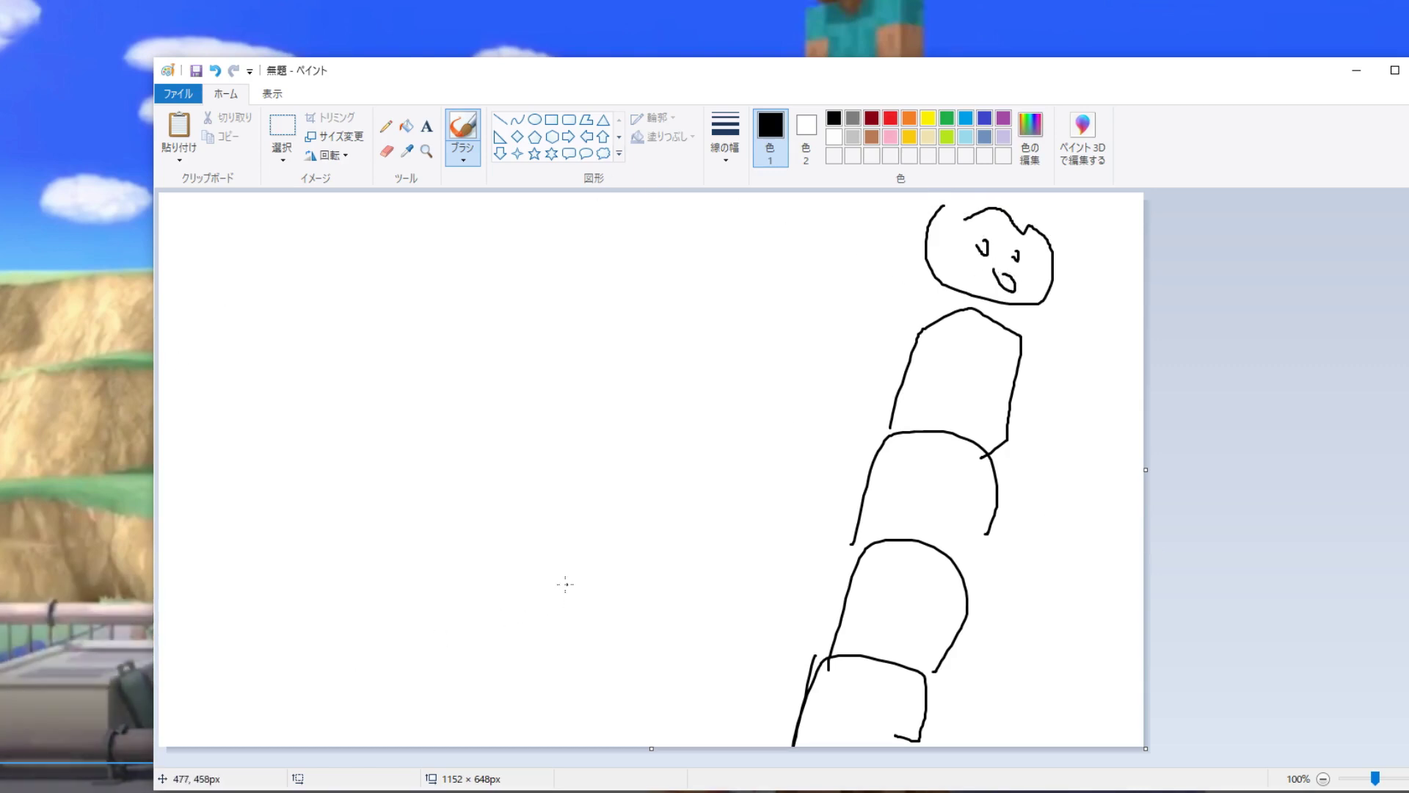
# Draw a stick-legged figure with a round, angry face looking on beside the block tower.
pyautogui.moveTo(560, 587); pyautogui.dragTo(510, 738)
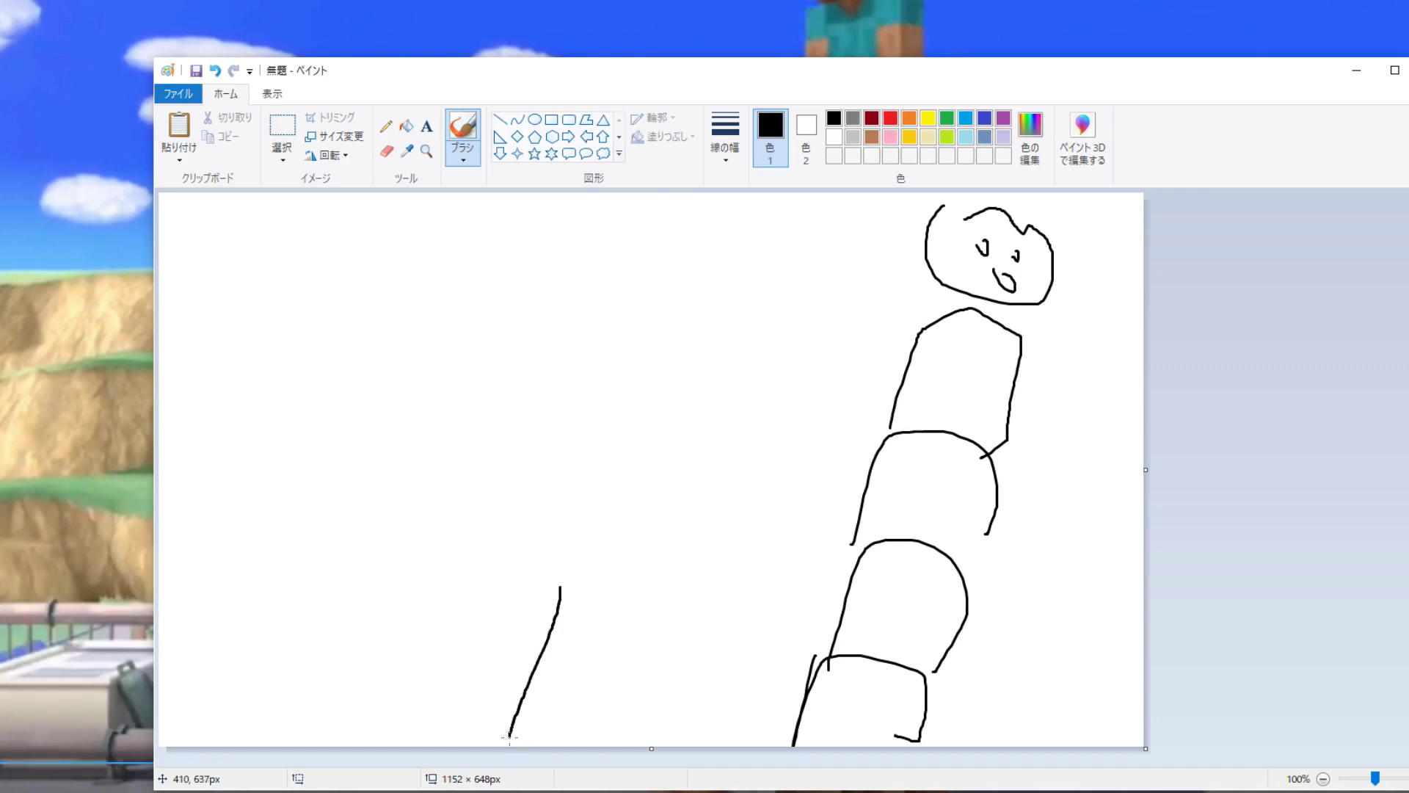
pyautogui.moveTo(570, 587); pyautogui.dragTo(609, 747)
pyautogui.moveTo(571, 577)
pyautogui.mouseDown()
pyautogui.moveTo(492, 463)
pyautogui.moveTo(609, 566)
pyautogui.mouseUp()
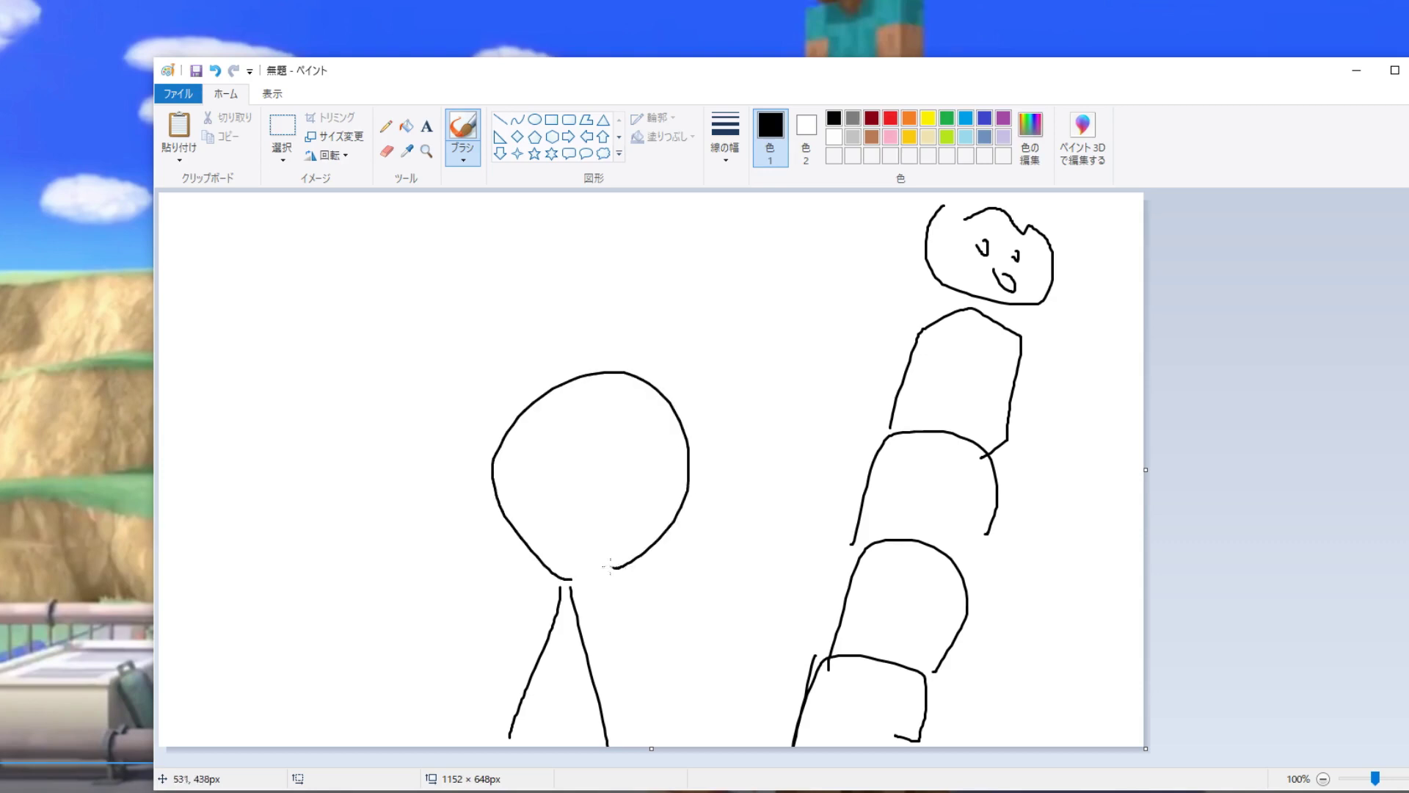
pyautogui.moveTo(581, 401); pyautogui.dragTo(541, 415)
pyautogui.moveTo(574, 459)
pyautogui.mouseDown()
pyautogui.moveTo(661, 412)
pyautogui.moveTo(626, 469)
pyautogui.moveTo(556, 521)
pyautogui.moveTo(619, 525)
pyautogui.moveTo(569, 473)
pyautogui.moveTo(588, 477)
pyautogui.mouseUp()
pyautogui.moveTo(603, 507)
pyautogui.mouseDown()
pyautogui.moveTo(615, 499)
pyautogui.moveTo(596, 491)
pyautogui.mouseUp()
pyautogui.moveTo(552, 553); pyautogui.dragTo(608, 553)
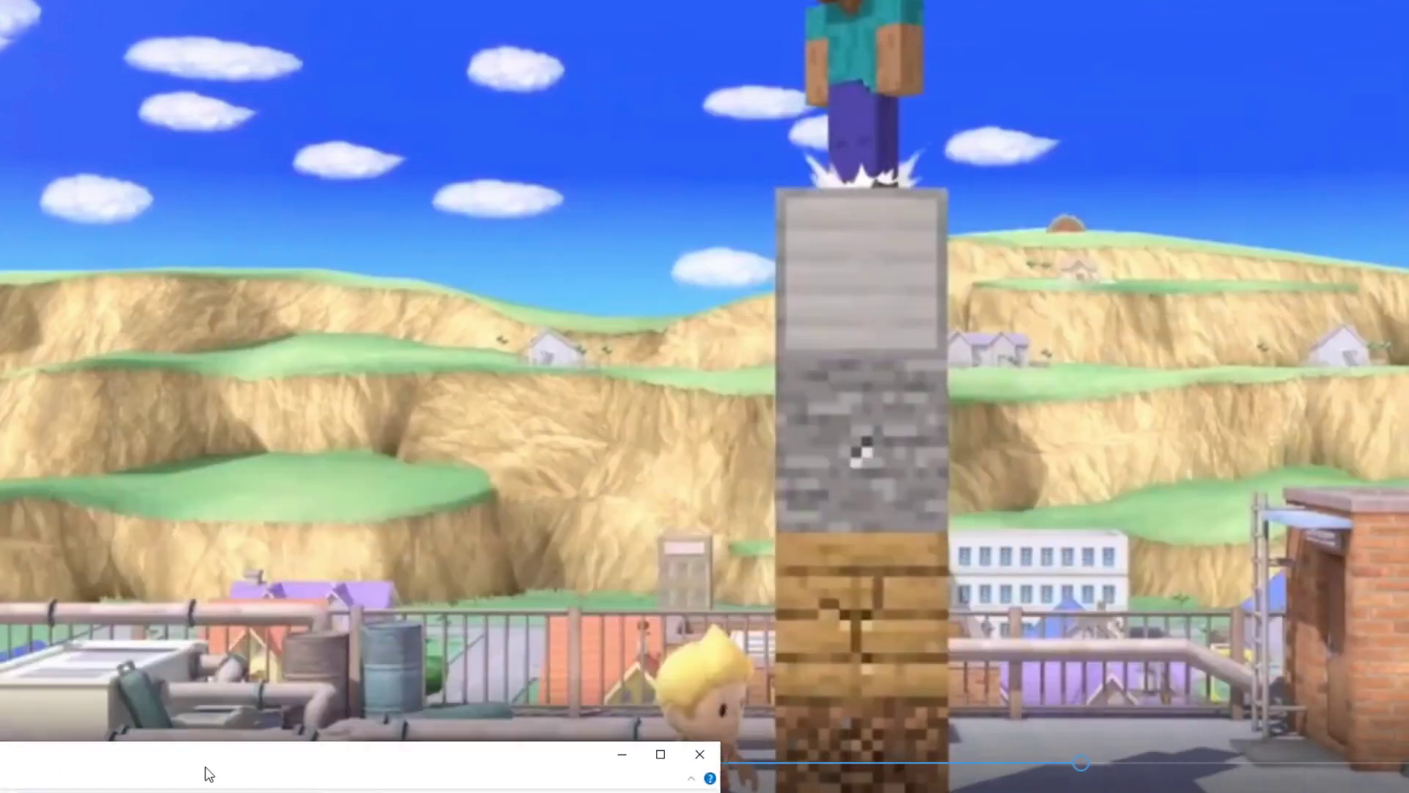
# Move the Paint window aside to view the paused tower scene, then bring the drawing back into view.
pyautogui.moveTo(208, 774); pyautogui.dragTo(147, 747)
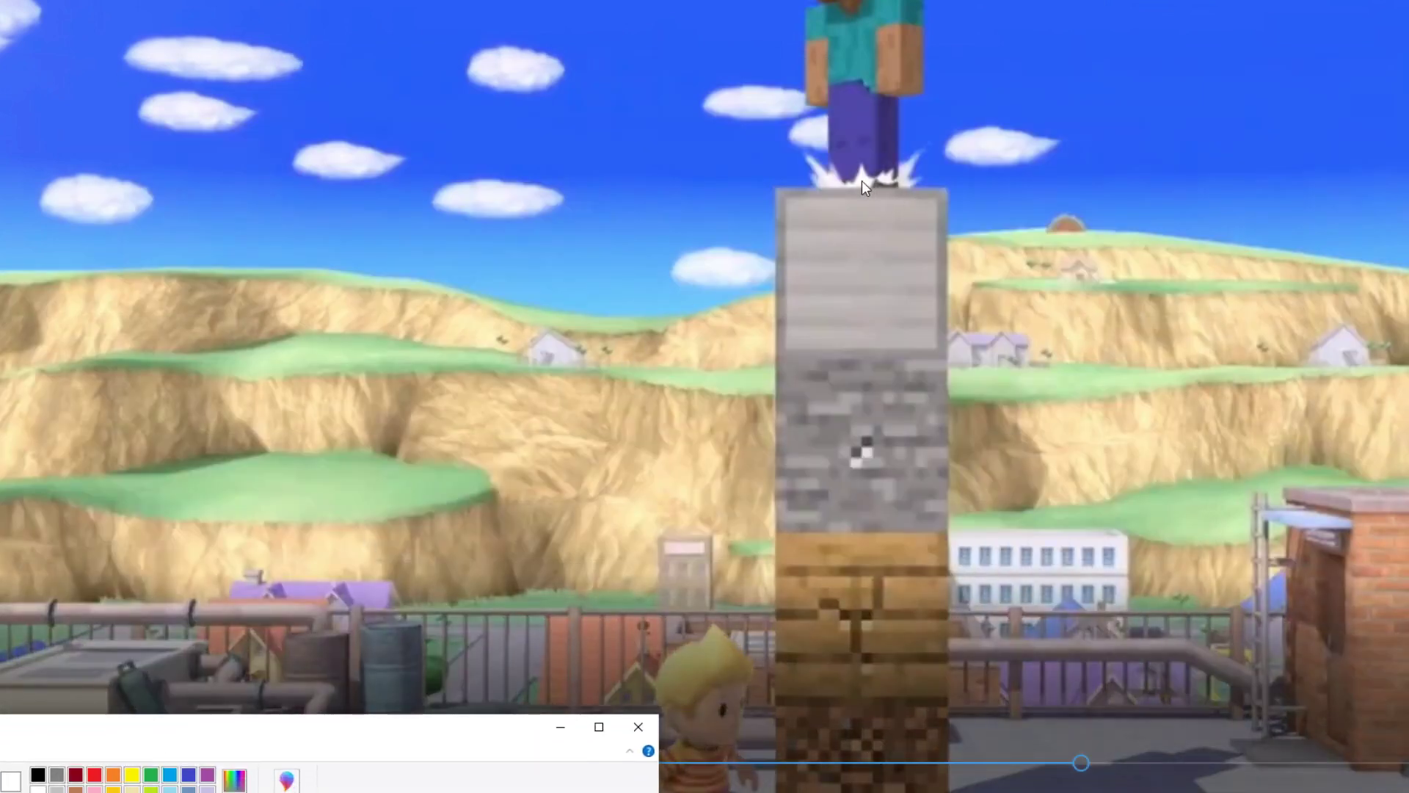
pyautogui.click(862, 180)
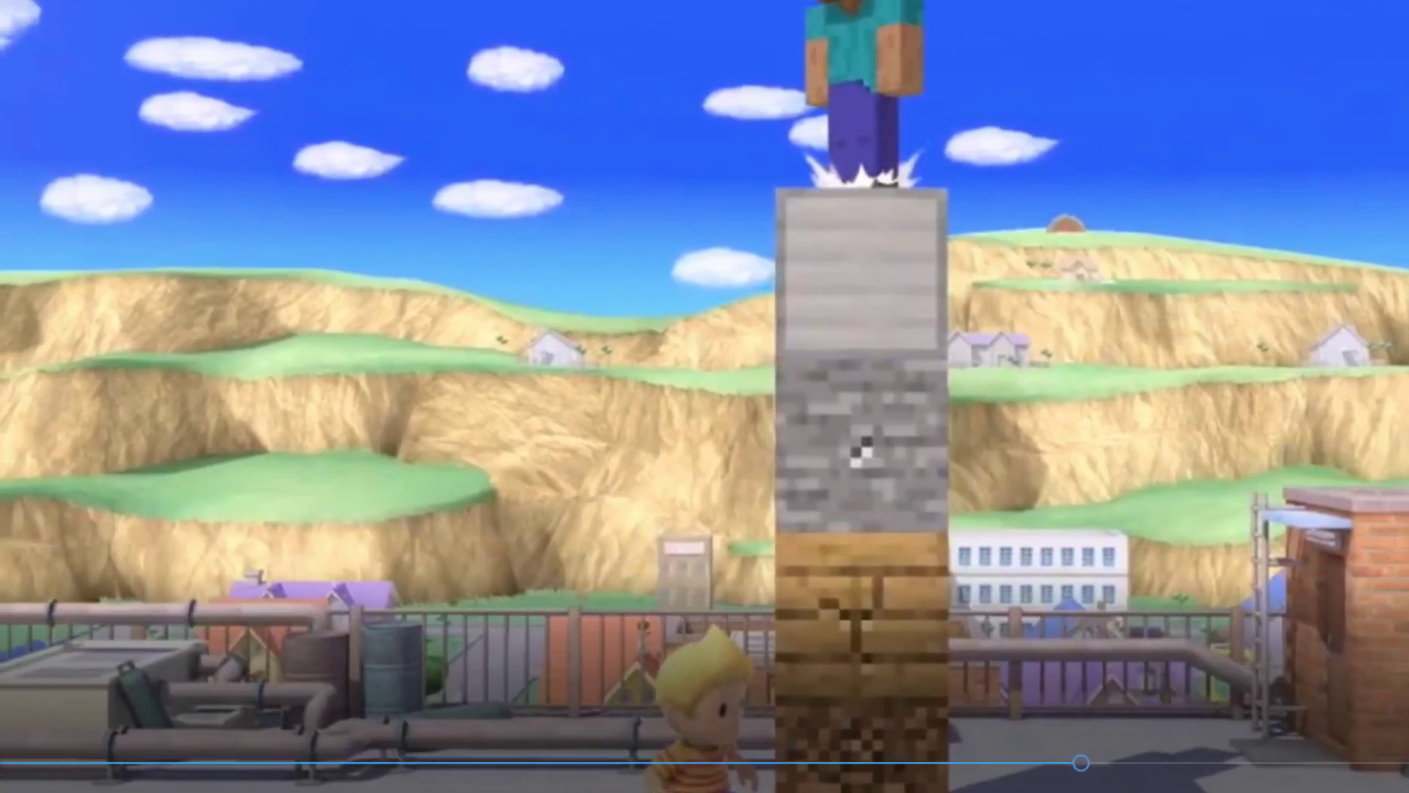
pyautogui.hotkey('alt', 'Tab')
pyautogui.moveTo(516, 742); pyautogui.dragTo(1000, 13)
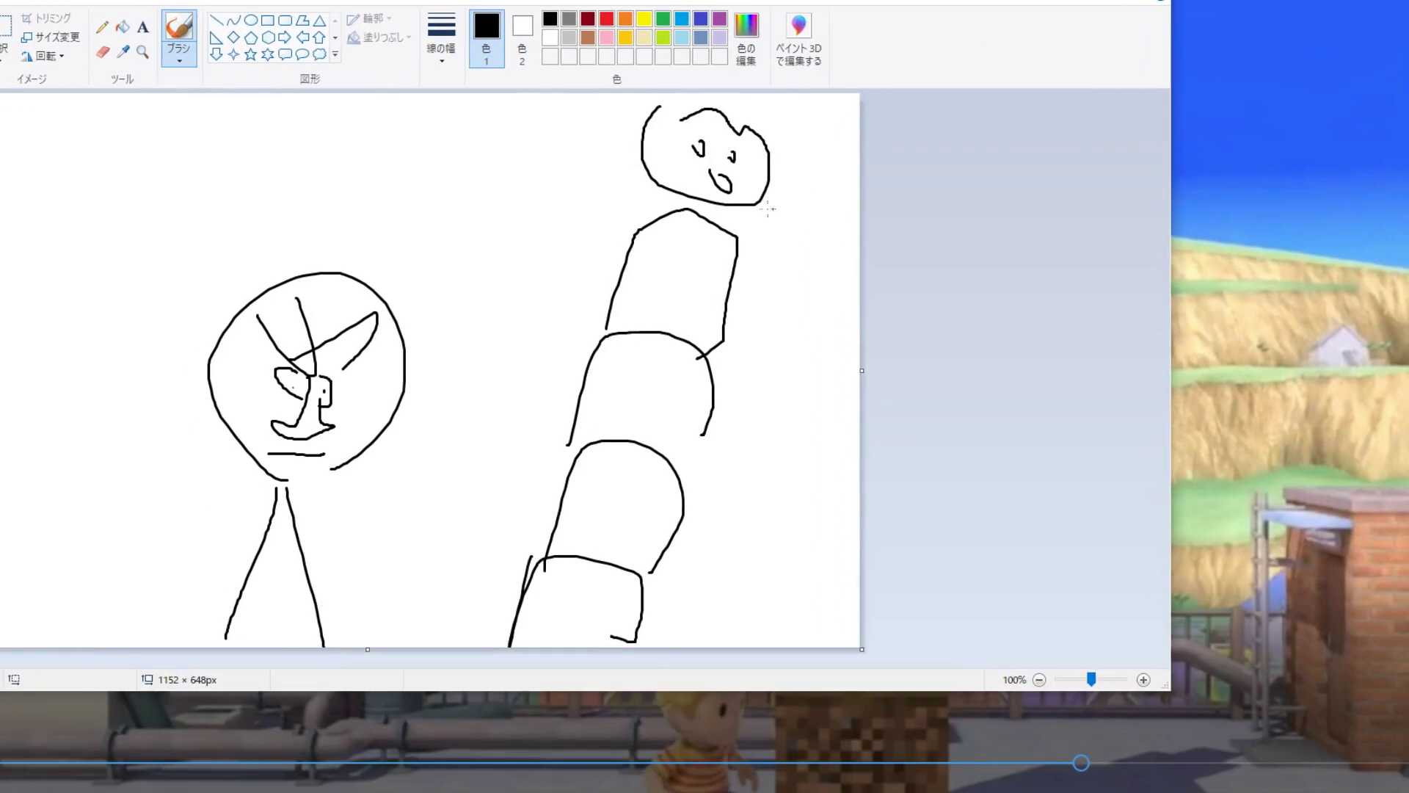
# Write ス beside the face on top of the tower and draw a long stroke down through the blocks.
pyautogui.moveTo(809, 115); pyautogui.dragTo(820, 135)
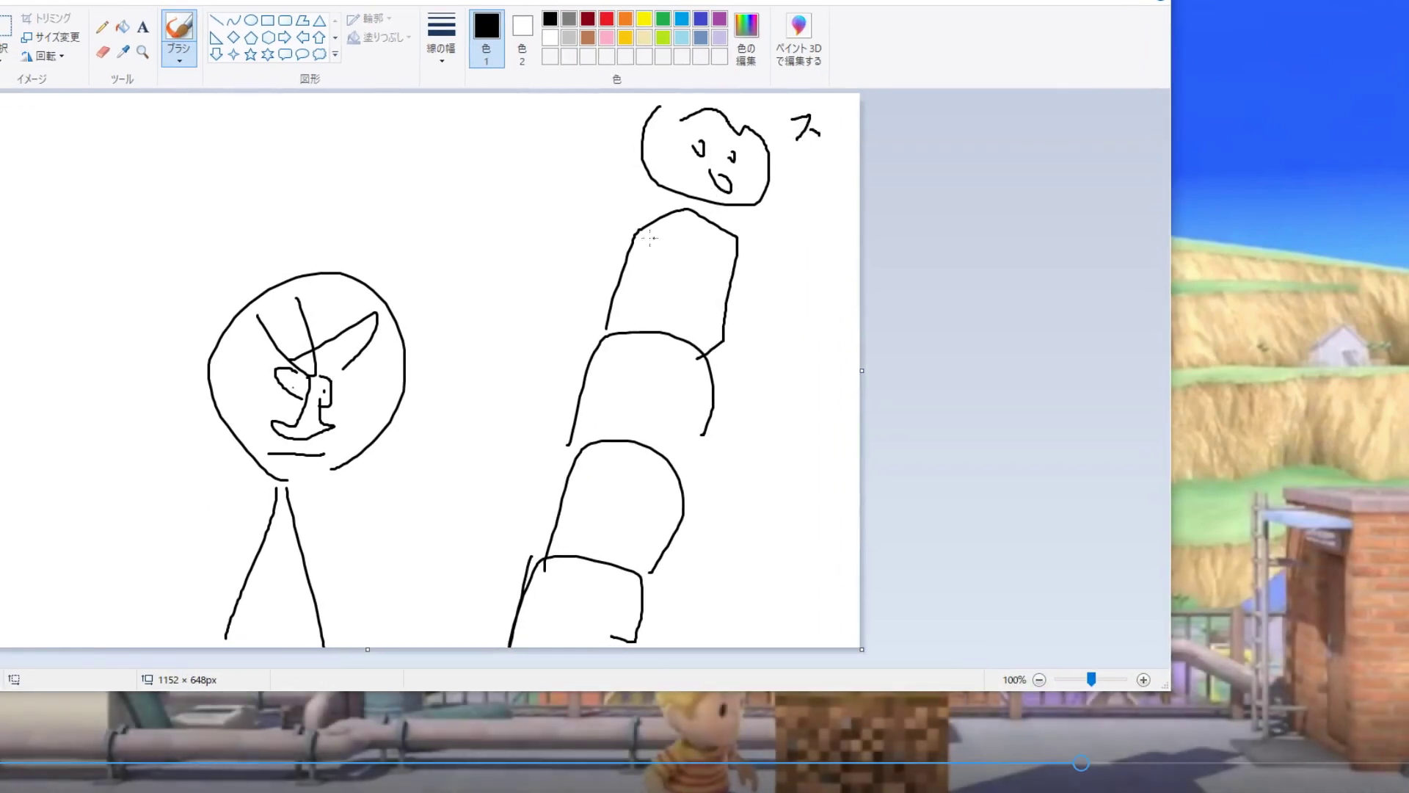
pyautogui.moveTo(690, 192)
pyautogui.mouseDown()
pyautogui.moveTo(684, 211)
pyautogui.moveTo(705, 196)
pyautogui.moveTo(712, 209)
pyautogui.moveTo(591, 653)
pyautogui.mouseUp()
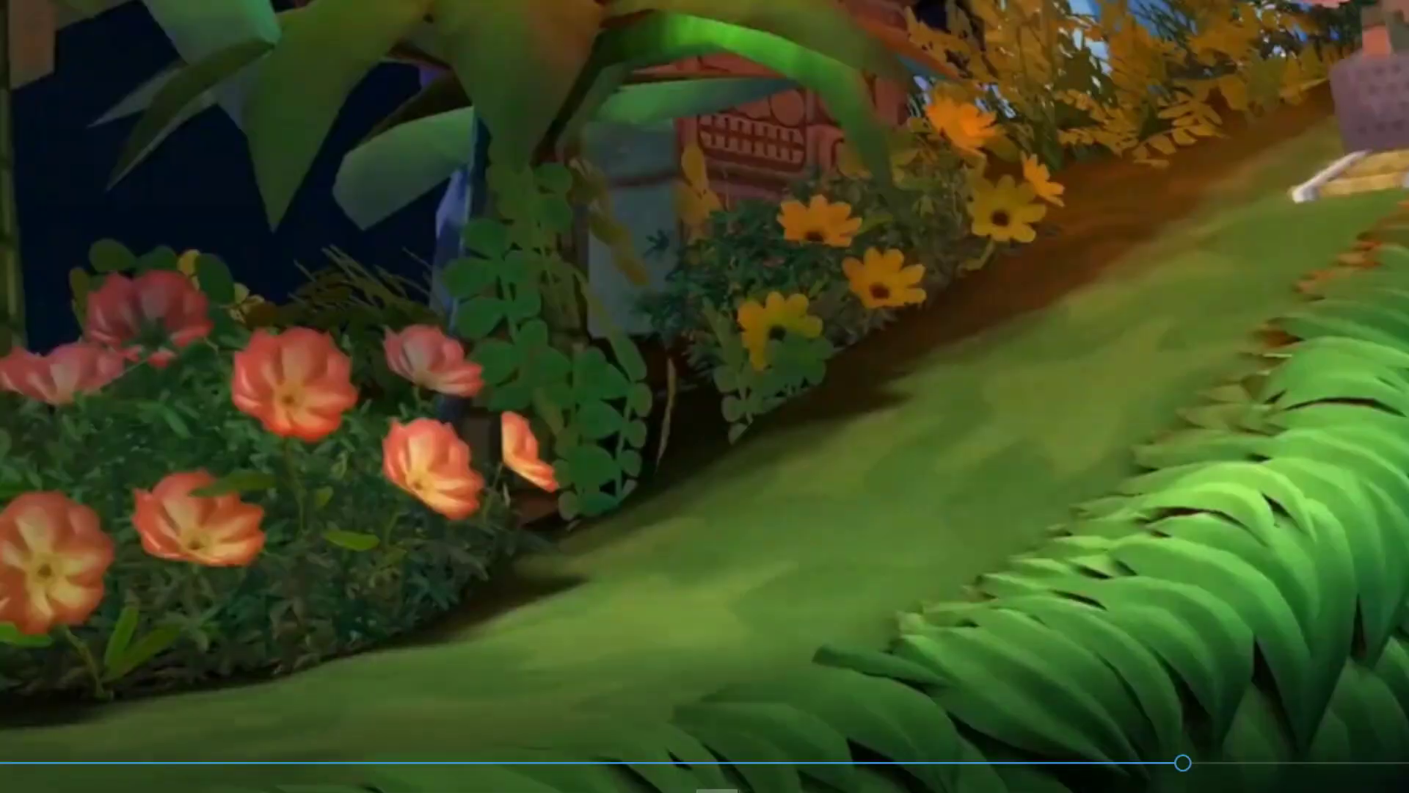
# Rewind the video slightly, then draw an angry-faced figure inside the pointed-roof house in Paint.
pyautogui.moveTo(1182, 765); pyautogui.dragTo(1173, 767)
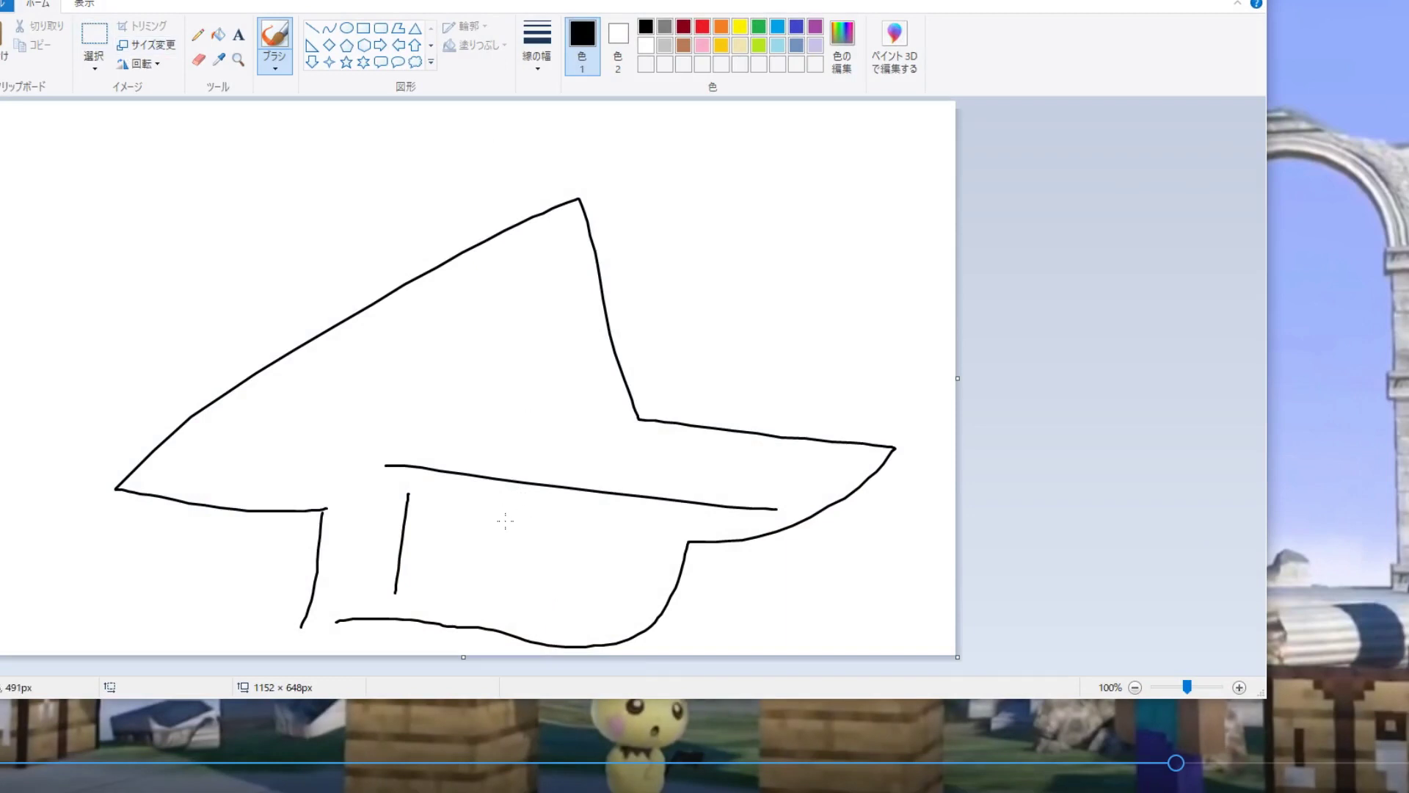
pyautogui.moveTo(509, 523)
pyautogui.mouseDown()
pyautogui.moveTo(501, 598)
pyautogui.moveTo(598, 588)
pyautogui.moveTo(571, 511)
pyautogui.moveTo(503, 499)
pyautogui.moveTo(555, 547)
pyautogui.moveTo(592, 519)
pyautogui.moveTo(548, 572)
pyautogui.moveTo(527, 568)
pyautogui.moveTo(550, 593)
pyautogui.moveTo(564, 589)
pyautogui.moveTo(542, 565)
pyautogui.mouseUp()
pyautogui.moveTo(557, 557)
pyautogui.mouseDown()
pyautogui.moveTo(591, 554)
pyautogui.moveTo(540, 609)
pyautogui.moveTo(541, 591)
pyautogui.moveTo(524, 637)
pyautogui.moveTo(582, 611)
pyautogui.mouseUp()
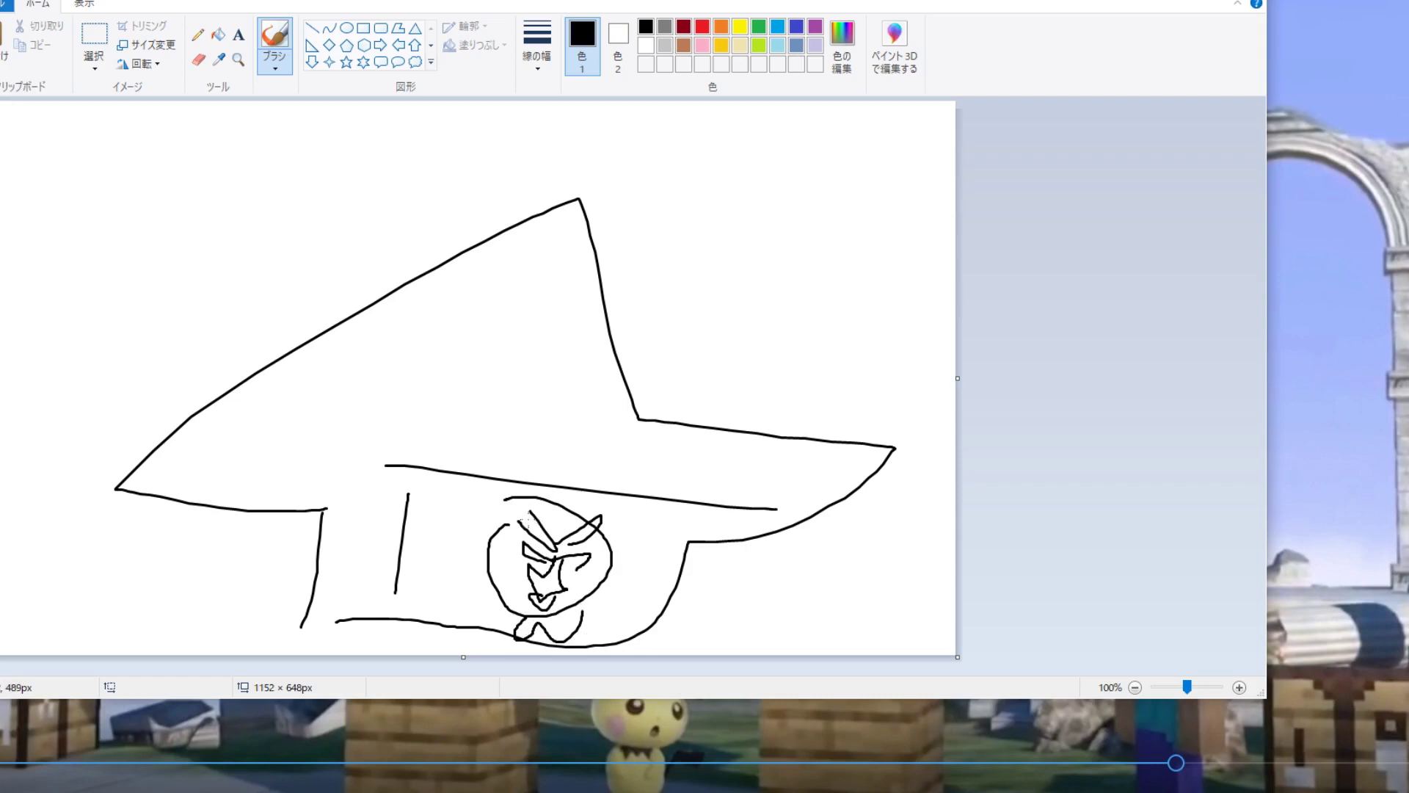
# Draw a long, pointed arm reaching from the figure through the roof and a large arc over the house.
pyautogui.moveTo(619, 564)
pyautogui.mouseDown()
pyautogui.moveTo(658, 538)
pyautogui.moveTo(733, 439)
pyautogui.moveTo(602, 519)
pyautogui.mouseUp()
pyautogui.moveTo(778, 402)
pyautogui.mouseDown()
pyautogui.moveTo(798, 337)
pyautogui.moveTo(0, 514)
pyautogui.mouseUp()
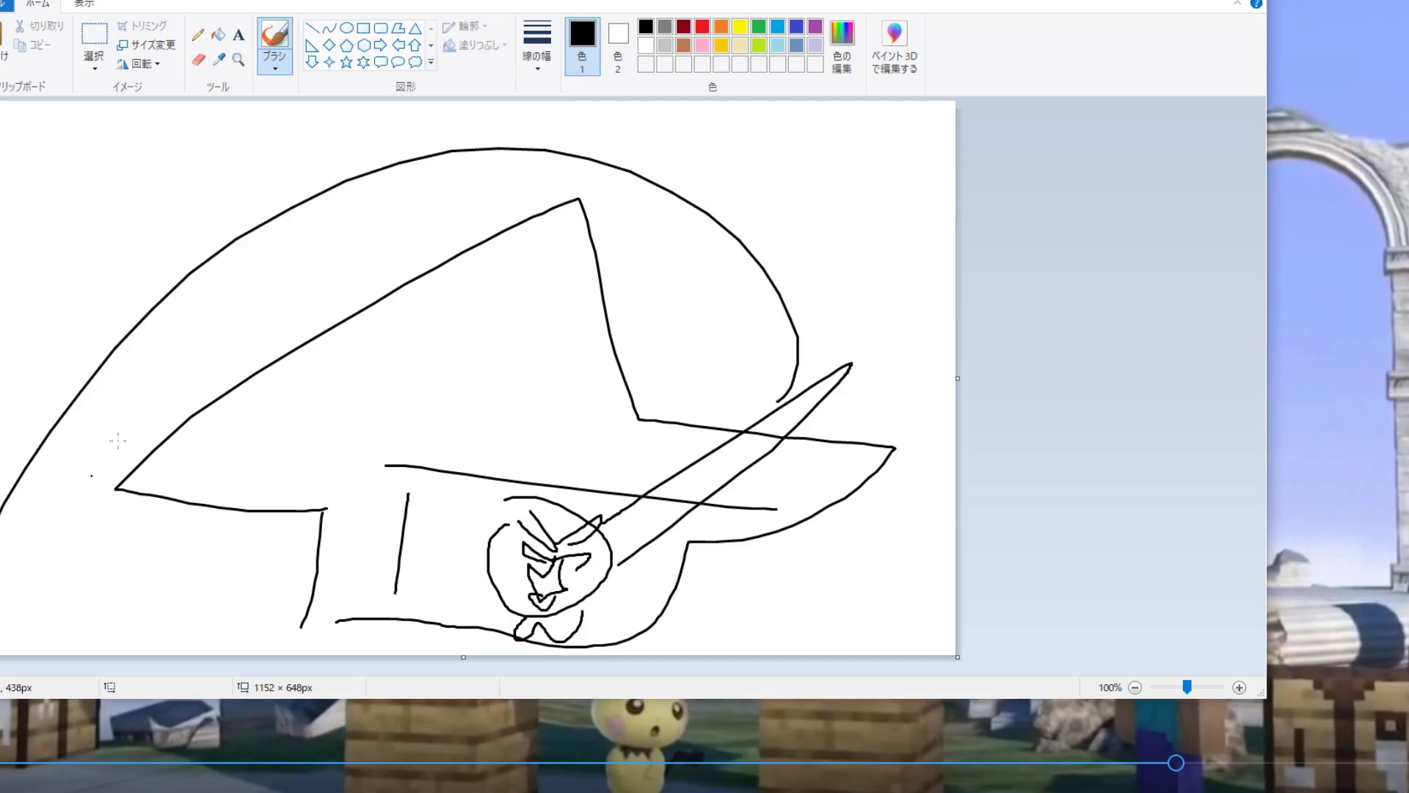
# Add a long brush stroke crossing the arc and the sloping side of the house roof.
pyautogui.moveTo(182, 204)
pyautogui.mouseDown()
pyautogui.moveTo(142, 272)
pyautogui.moveTo(292, 524)
pyautogui.mouseUp()
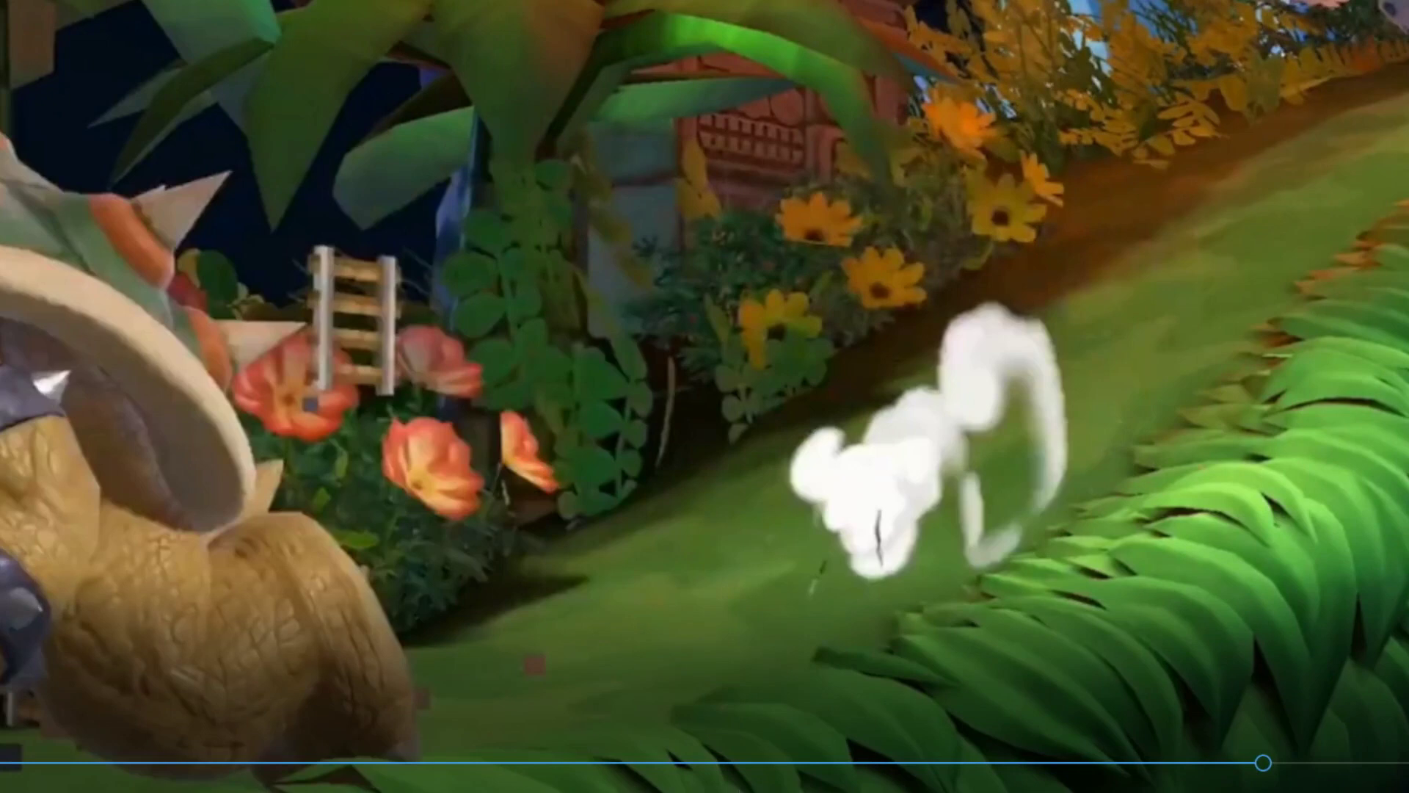
# Return to the blank canvas and draw a black box near the lower edge with TNT written inside.
pyautogui.moveTo(714, 789)
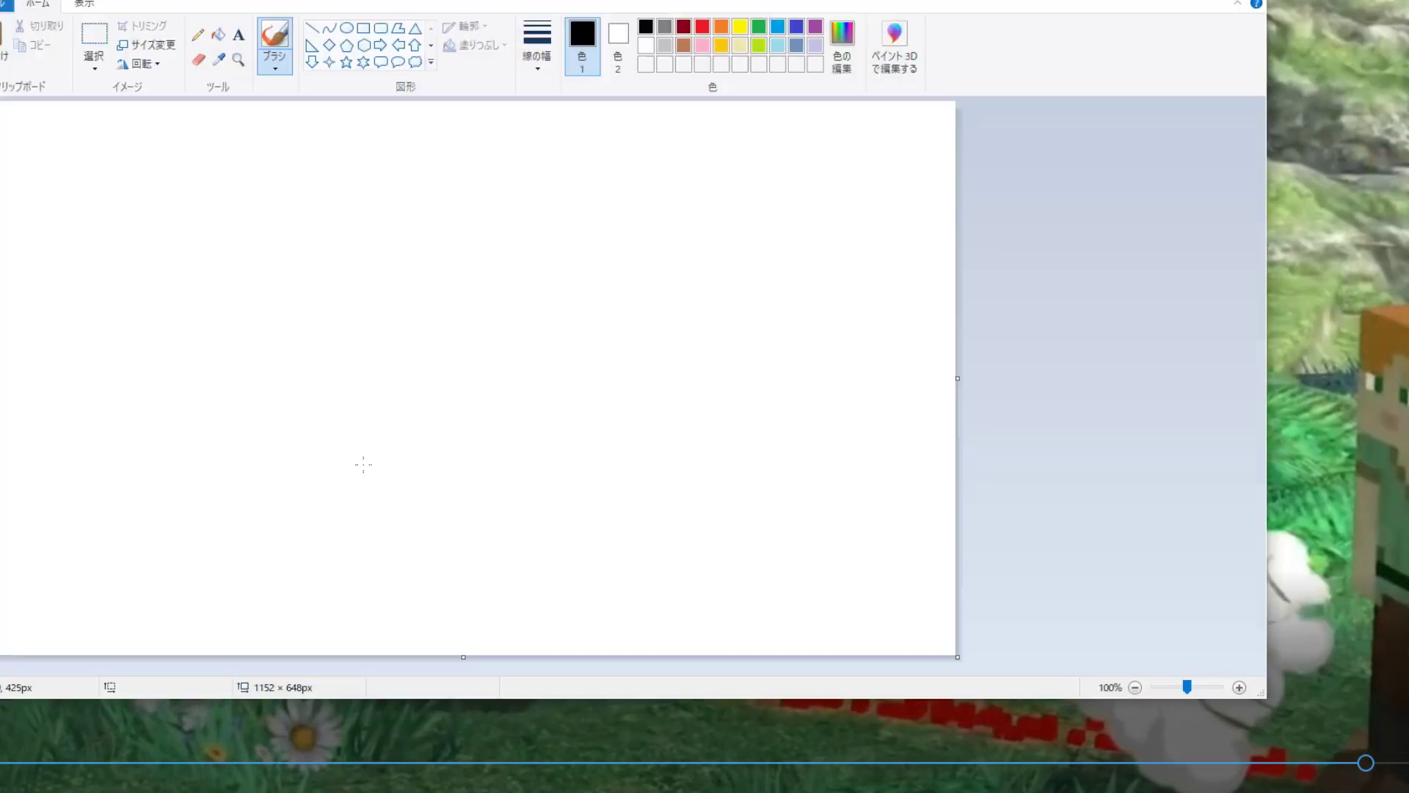
pyautogui.moveTo(364, 463); pyautogui.dragTo(350, 605)
pyautogui.moveTo(354, 500)
pyautogui.mouseDown()
pyautogui.moveTo(521, 497)
pyautogui.moveTo(527, 640)
pyautogui.moveTo(389, 607)
pyautogui.mouseUp()
pyautogui.moveTo(374, 543)
pyautogui.mouseDown()
pyautogui.moveTo(410, 545)
pyautogui.moveTo(395, 600)
pyautogui.moveTo(426, 557)
pyautogui.moveTo(457, 603)
pyautogui.moveTo(468, 569)
pyautogui.mouseUp()
pyautogui.moveTo(472, 552)
pyautogui.mouseDown()
pyautogui.moveTo(559, 548)
pyautogui.moveTo(520, 602)
pyautogui.mouseUp()
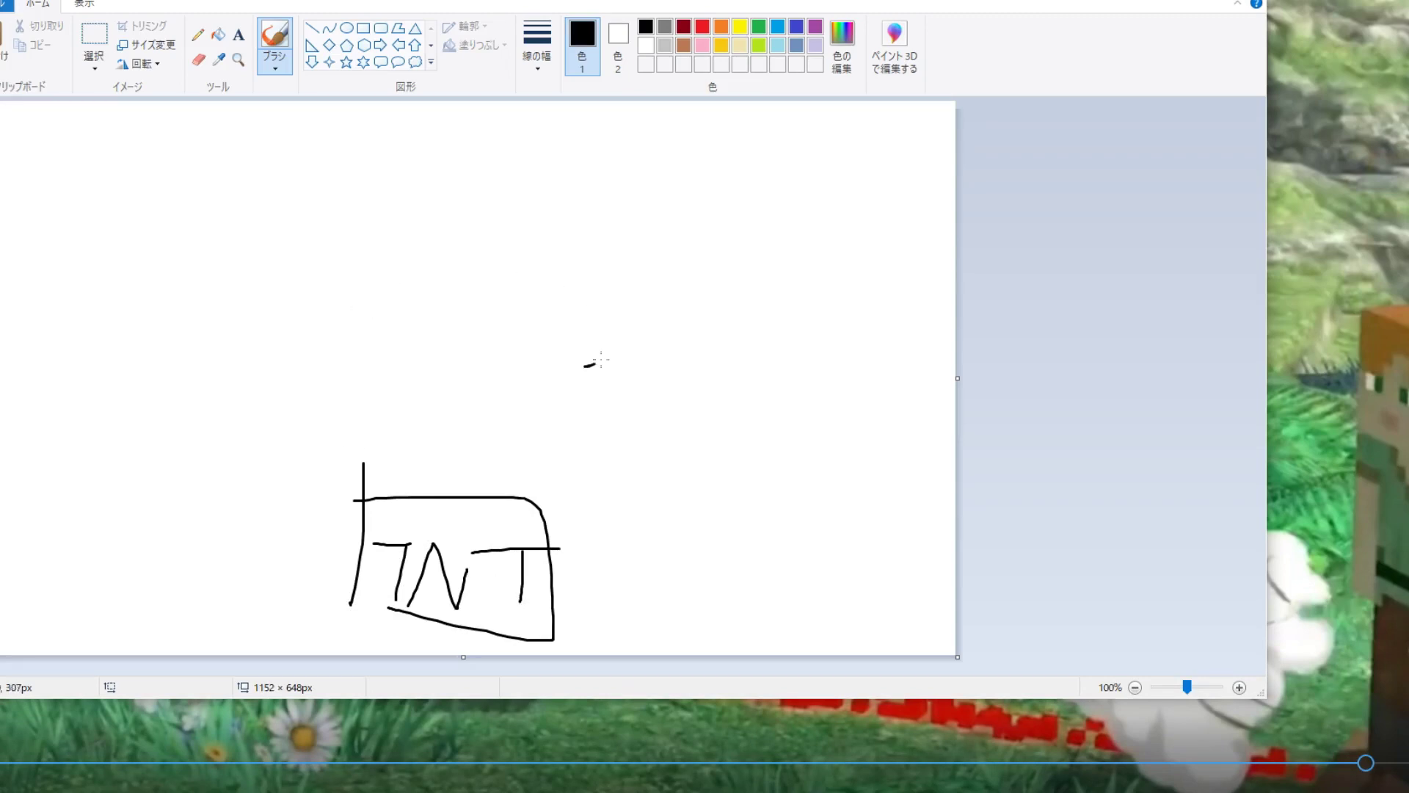
pyautogui.moveTo(600, 359); pyautogui.dragTo(696, 306)
pyautogui.moveTo(647, 492); pyautogui.dragTo(841, 600)
pyautogui.moveTo(735, 641); pyautogui.dragTo(748, 654)
pyautogui.moveTo(335, 337); pyautogui.dragTo(376, 406)
pyautogui.moveTo(227, 499); pyautogui.dragTo(261, 522)
pyautogui.moveTo(196, 567); pyautogui.dragTo(230, 586)
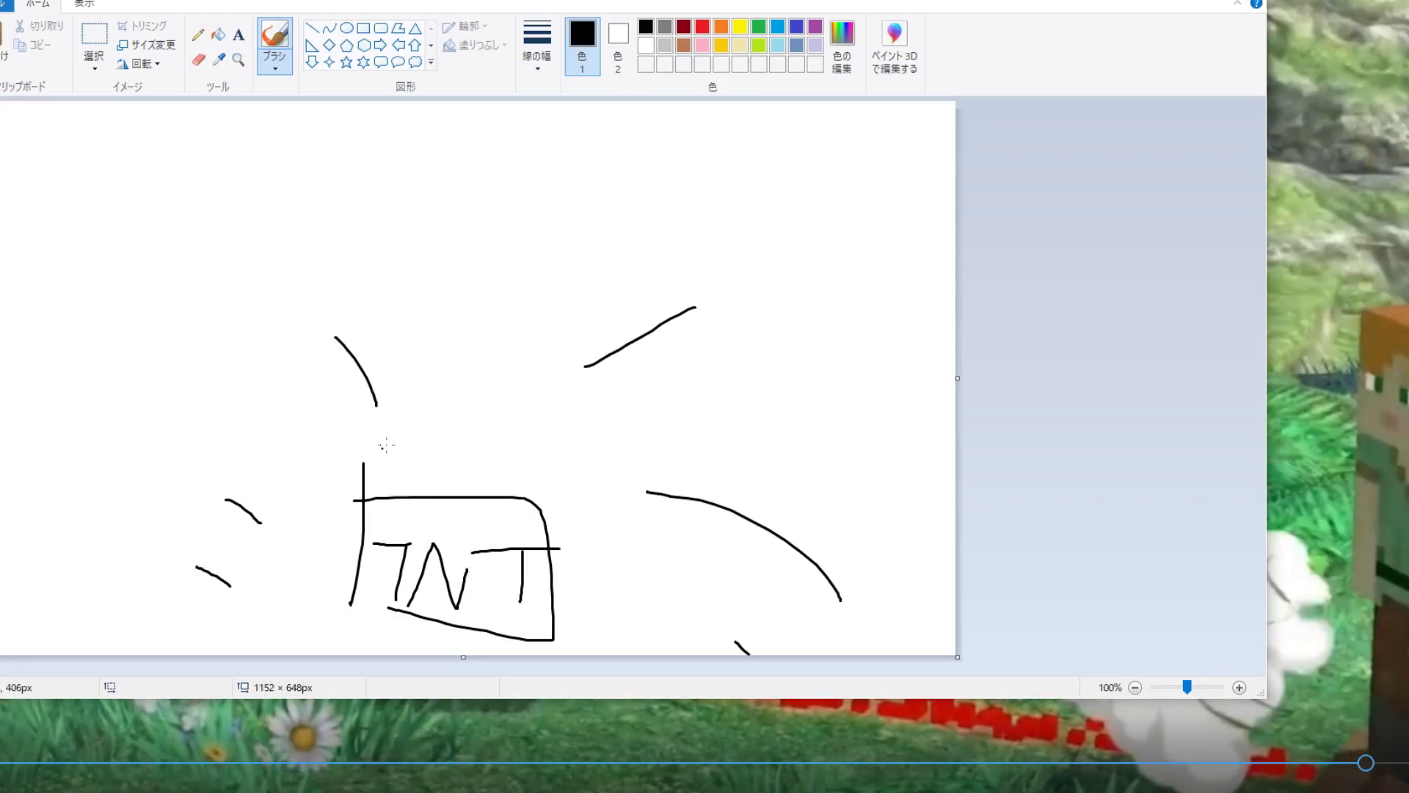
pyautogui.moveTo(393, 435); pyautogui.dragTo(437, 287)
pyautogui.hotkey('ctrl', 'z')
pyautogui.hotkey('ctrl', 'z')
pyautogui.hotkey('ctrl', 'z')
pyautogui.hotkey('ctrl', 'z')
pyautogui.hotkey('ctrl', 'z')
pyautogui.hotkey('ctrl', 'z')
pyautogui.hotkey('ctrl', 'z')
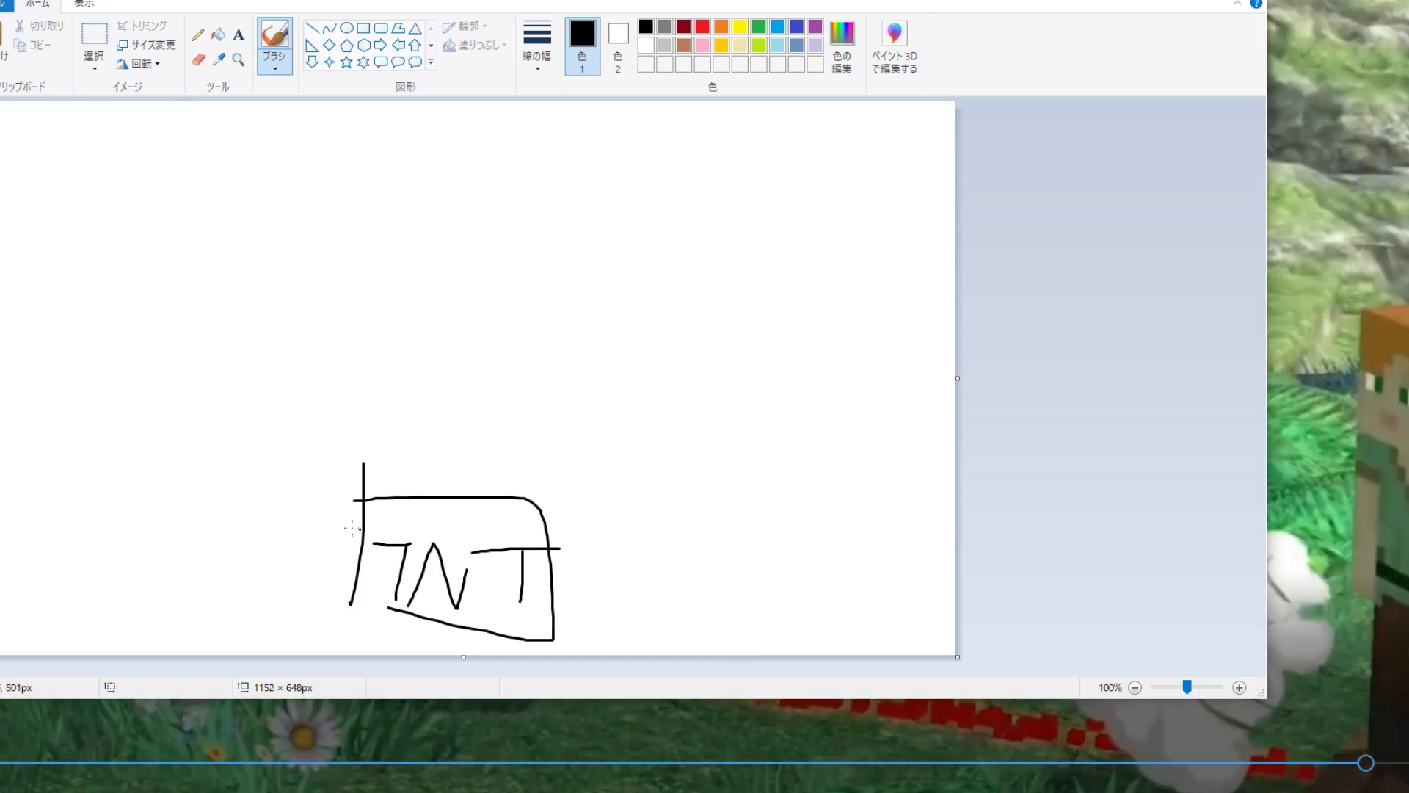
# Draw a grinning, angry-browed figure with thin legs beside the TNT box, its hand reaching out over the box.
pyautogui.moveTo(247, 464)
pyautogui.mouseDown()
pyautogui.moveTo(222, 610)
pyautogui.moveTo(284, 653)
pyautogui.mouseUp()
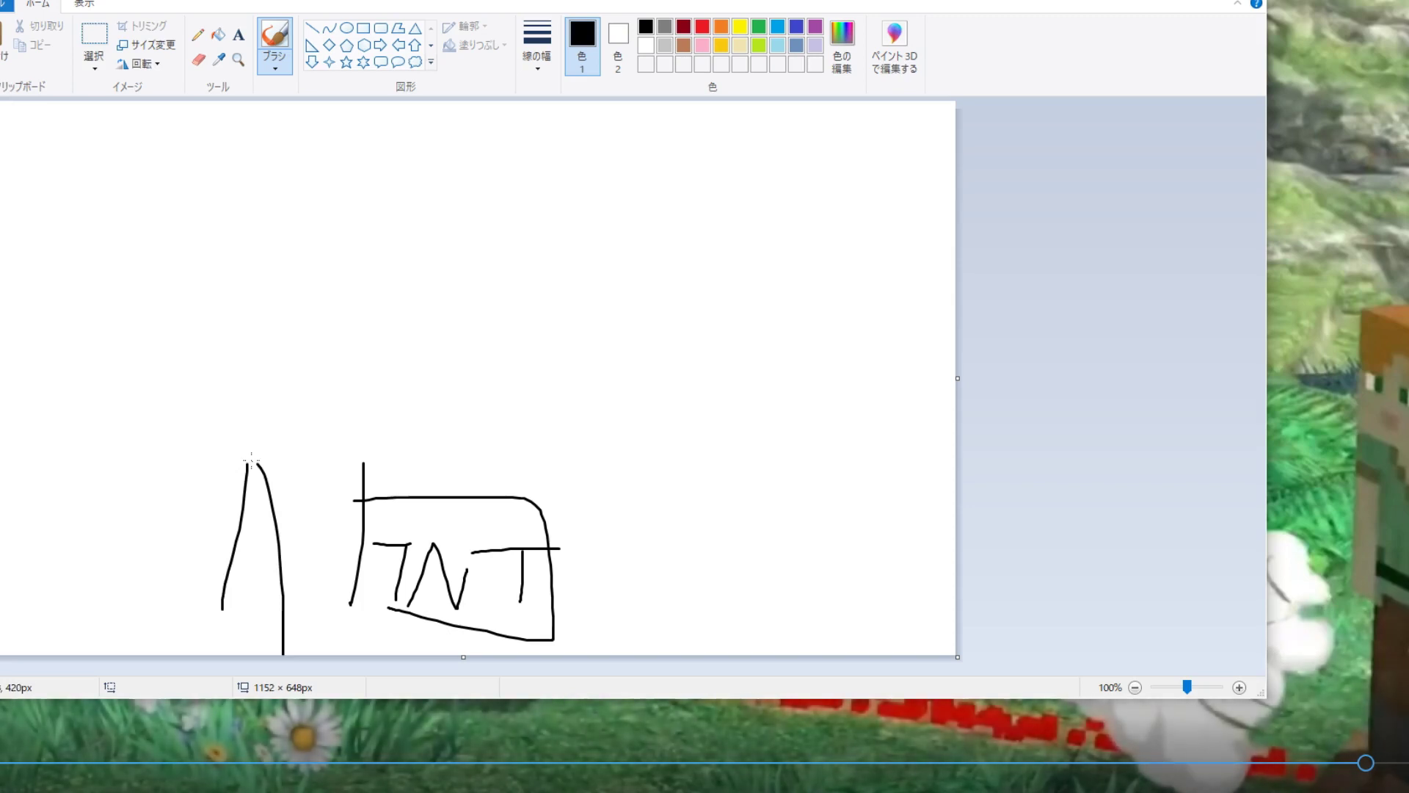
pyautogui.moveTo(251, 459)
pyautogui.mouseDown()
pyautogui.moveTo(370, 199)
pyautogui.moveTo(253, 460)
pyautogui.mouseUp()
pyautogui.moveTo(294, 197)
pyautogui.mouseDown()
pyautogui.moveTo(324, 264)
pyautogui.moveTo(342, 258)
pyautogui.moveTo(315, 345)
pyautogui.moveTo(339, 279)
pyautogui.moveTo(293, 241)
pyautogui.moveTo(334, 304)
pyautogui.mouseUp()
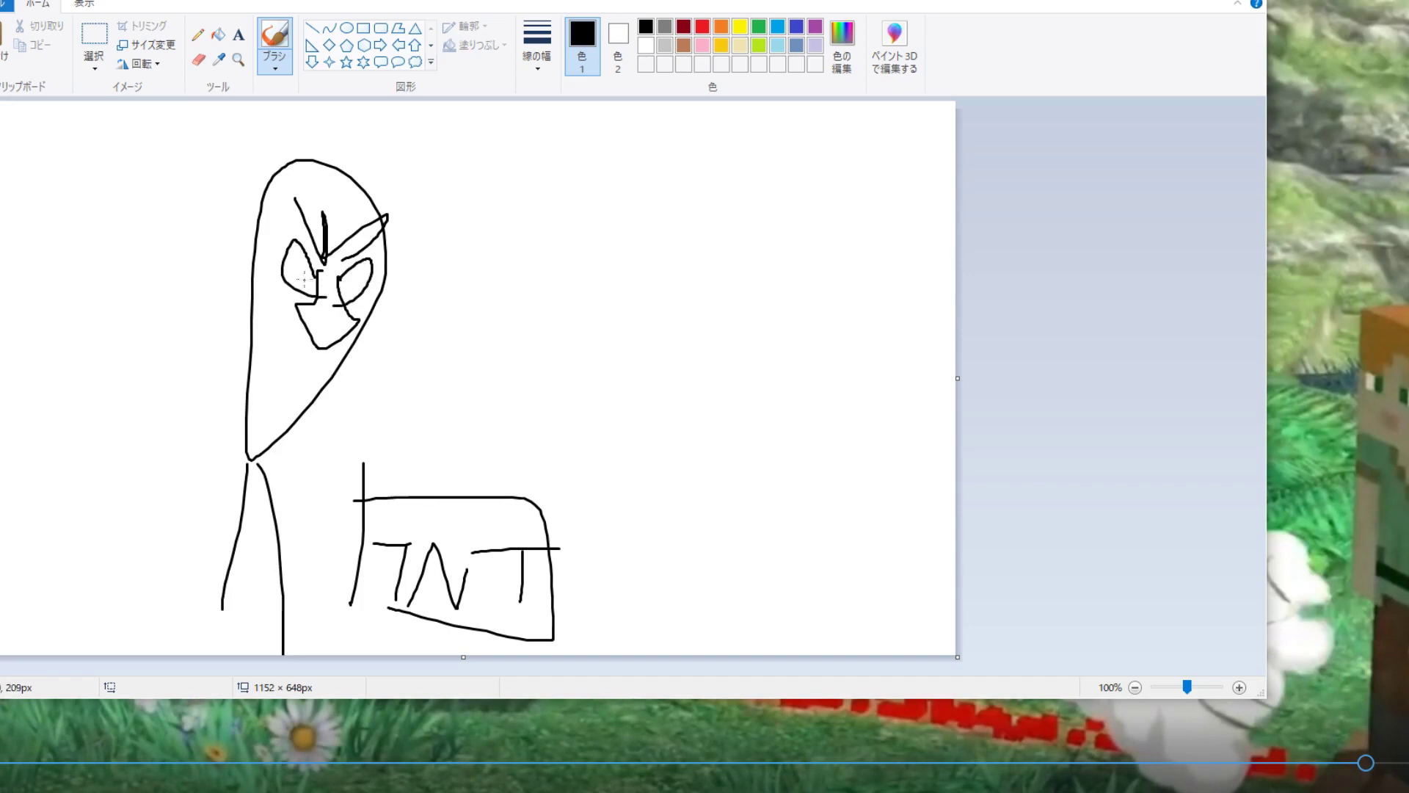
pyautogui.moveTo(305, 400)
pyautogui.mouseDown()
pyautogui.moveTo(272, 334)
pyautogui.moveTo(286, 404)
pyautogui.mouseUp()
pyautogui.moveTo(360, 357)
pyautogui.mouseDown()
pyautogui.moveTo(467, 364)
pyautogui.moveTo(344, 422)
pyautogui.mouseUp()
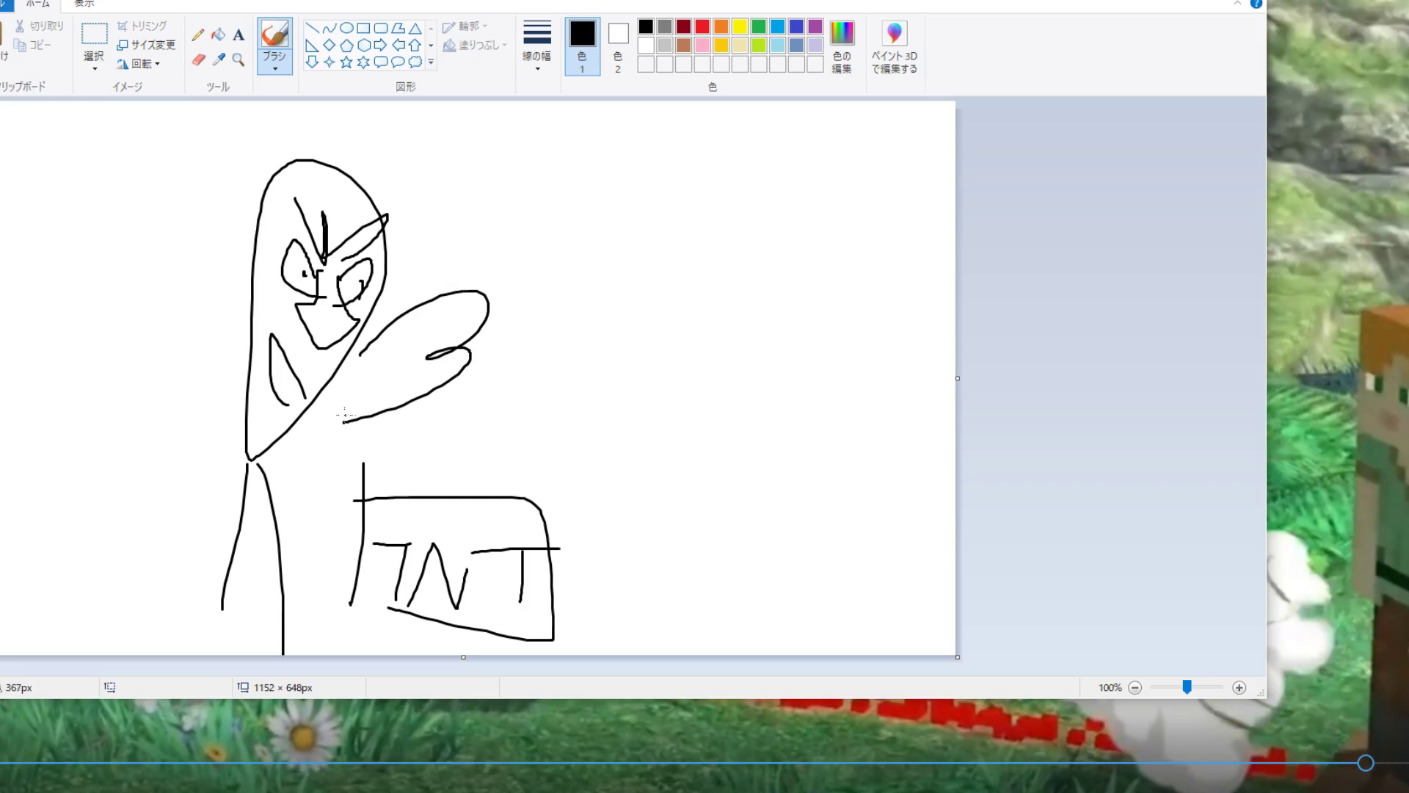
pyautogui.click(702, 26)
pyautogui.moveTo(746, 338)
pyautogui.mouseDown()
pyautogui.moveTo(157, 236)
pyautogui.moveTo(615, 667)
pyautogui.moveTo(734, 265)
pyautogui.moveTo(392, 411)
pyautogui.mouseUp()
pyautogui.hotkey('ctrl', 'z')
pyautogui.click(646, 27)
# Draw two long curved black lines extending away from the TNT box and a small smiling teardrop face above it.
pyautogui.moveTo(932, 528)
pyautogui.mouseDown()
pyautogui.moveTo(768, 423)
pyautogui.moveTo(610, 365)
pyautogui.mouseUp()
pyautogui.moveTo(797, 543); pyautogui.dragTo(532, 494)
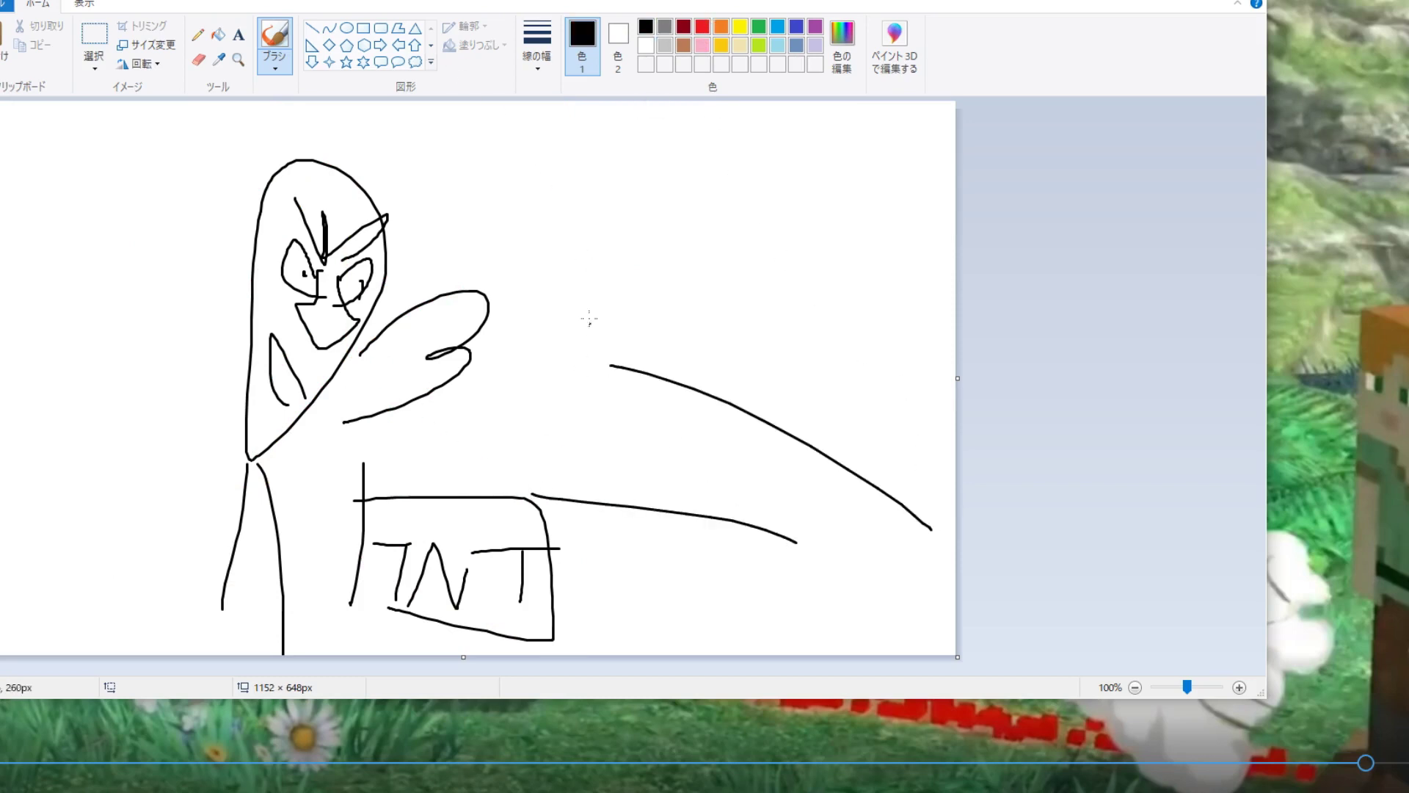
pyautogui.moveTo(534, 252)
pyautogui.mouseDown()
pyautogui.moveTo(560, 422)
pyautogui.moveTo(543, 275)
pyautogui.moveTo(569, 344)
pyautogui.mouseUp()
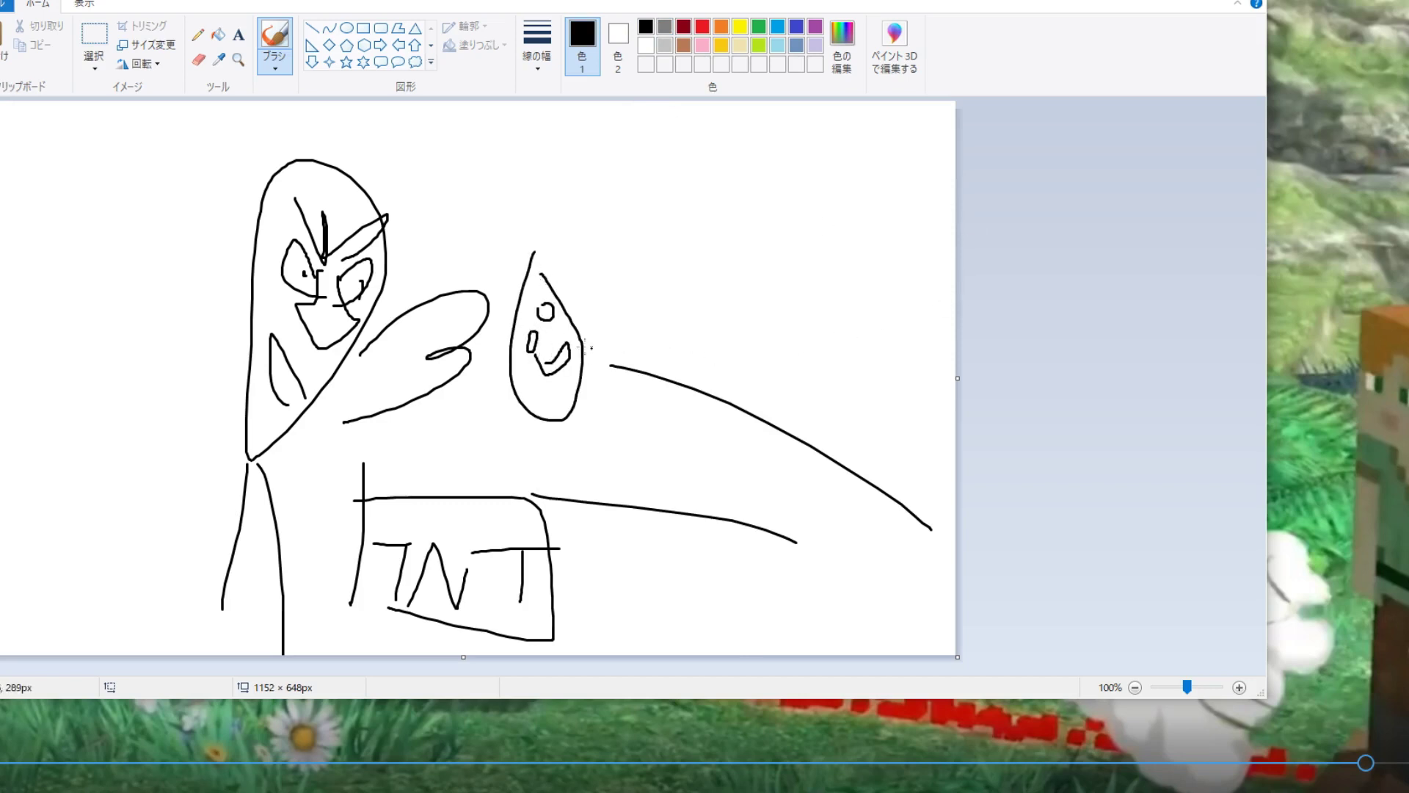
# Loop a large black curve around the small face, then scribble purple zigzags over it and the outstretched hand.
pyautogui.moveTo(523, 465)
pyautogui.mouseDown()
pyautogui.moveTo(556, 100)
pyautogui.moveTo(492, 309)
pyautogui.moveTo(669, 311)
pyautogui.moveTo(635, 396)
pyautogui.mouseUp()
pyautogui.click(815, 27)
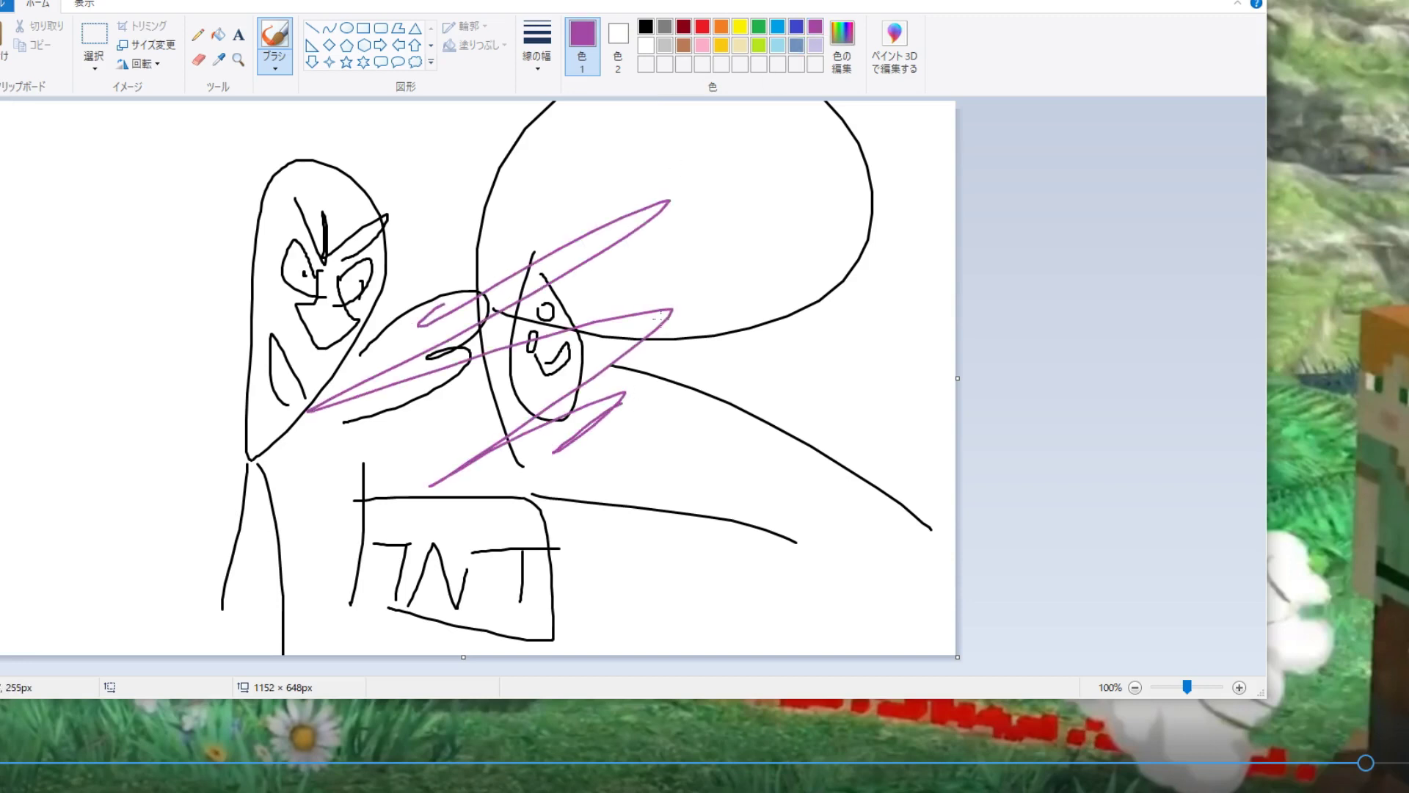